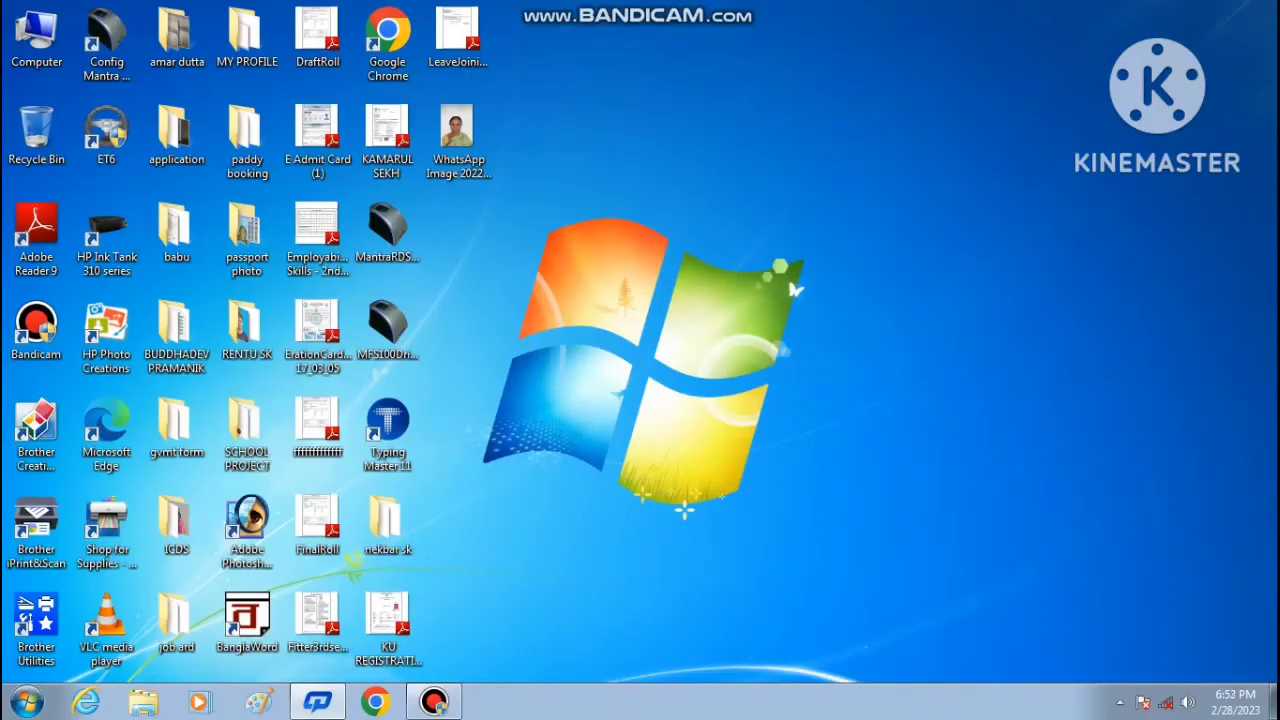
Open the WhatsApp portrait photo from Windows Photo Viewer in Adobe Photoshop
{"action": "double_click", "coordinate": [457, 135]}
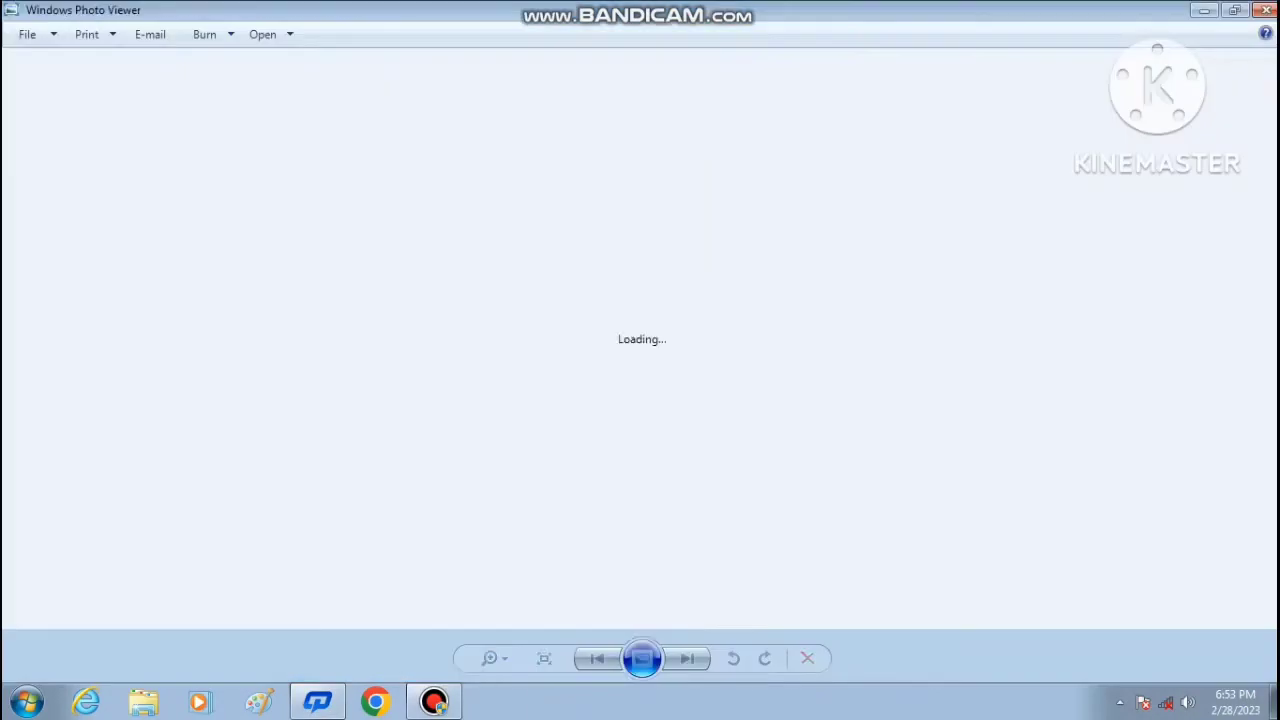
{"action": "left_click", "coordinate": [262, 34]}
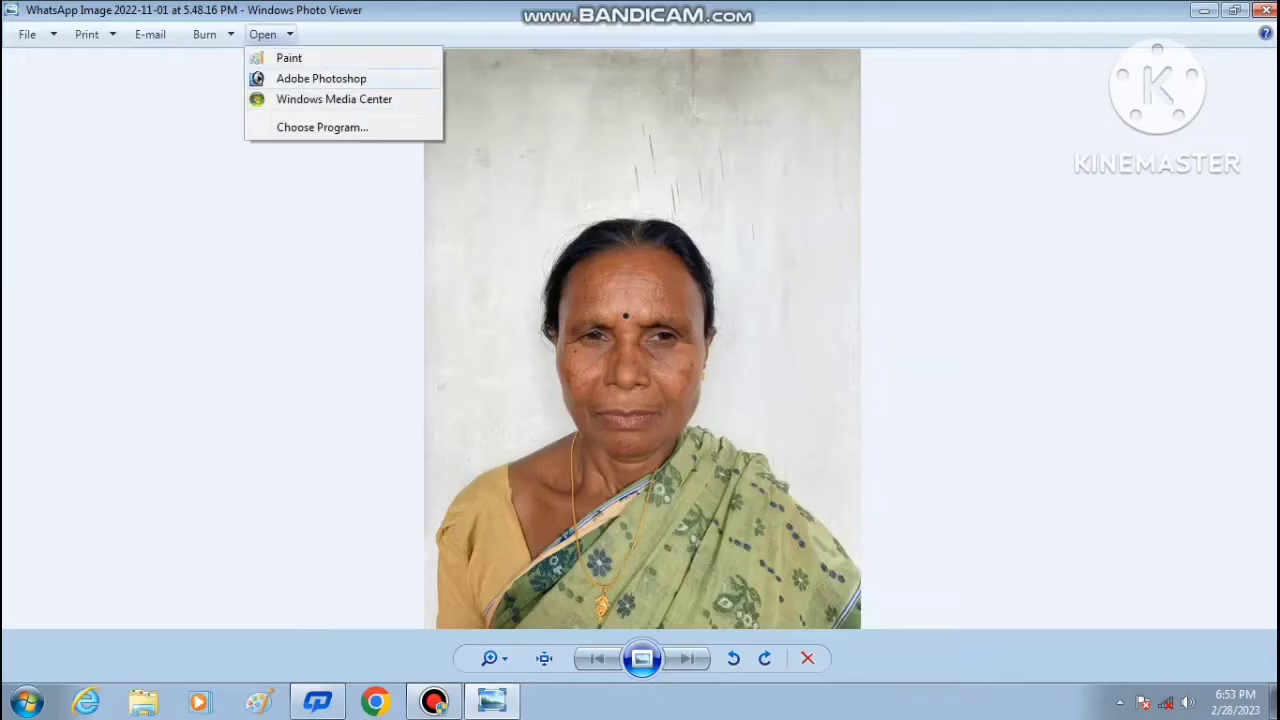
{"action": "left_click", "coordinate": [318, 77]}
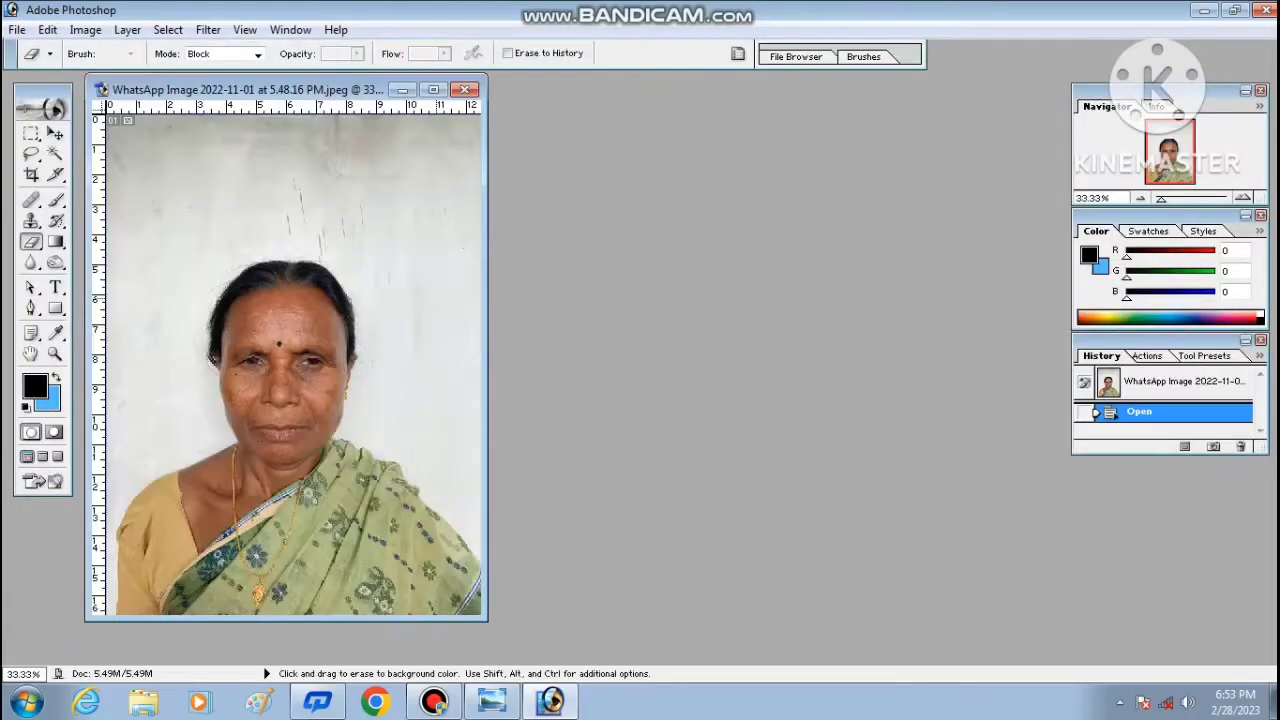
Set the Crop tool to width 1.3 in, height 1.5 in and resolution 300
{"action": "key", "text": "c"}
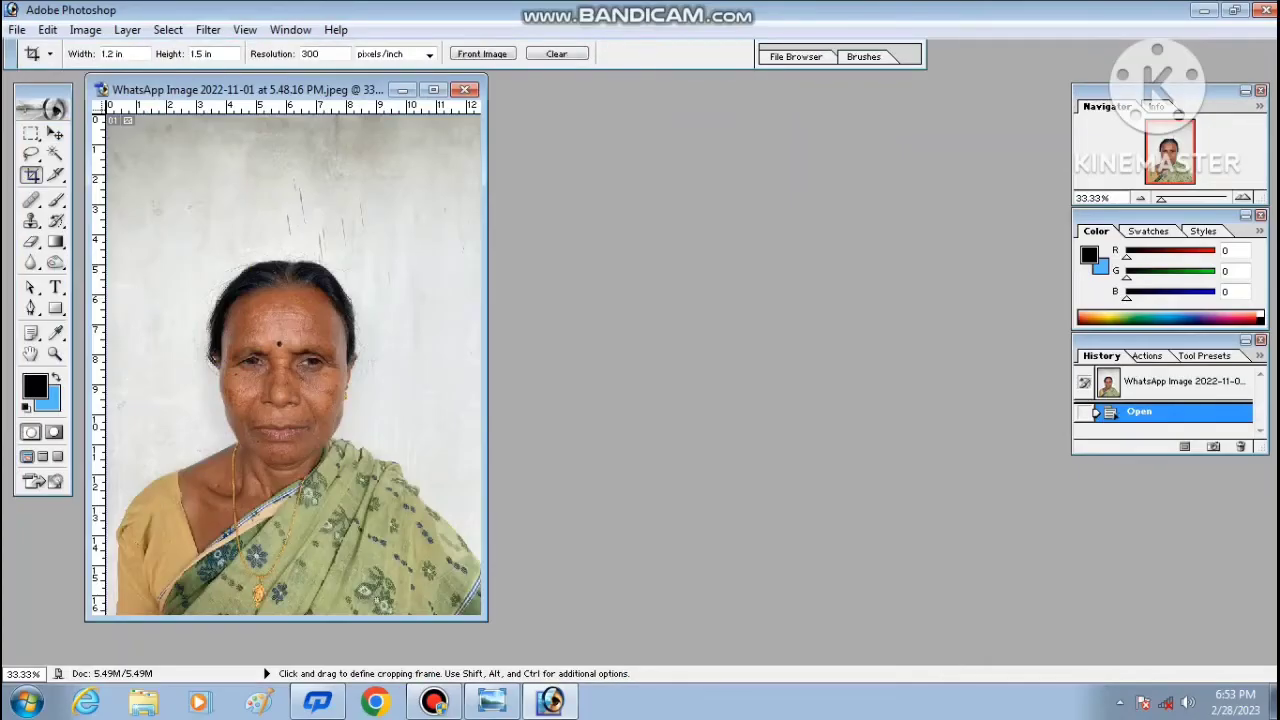
{"action": "key", "text": "BackSpace"}
{"action": "key", "text": "BackSpace"}
{"action": "key", "text": "BackSpace"}
{"action": "key", "text": "Tab"}
{"action": "key", "text": "ctrl+a"}
{"action": "key", "text": "Right"}
Draw the crop frame around the face and enlarge it to include the shoulders
{"action": "key", "text": "ctrl+0"}
{"action": "left_click_drag", "start_coordinate": [173, 229], "coordinate": [457, 557]}
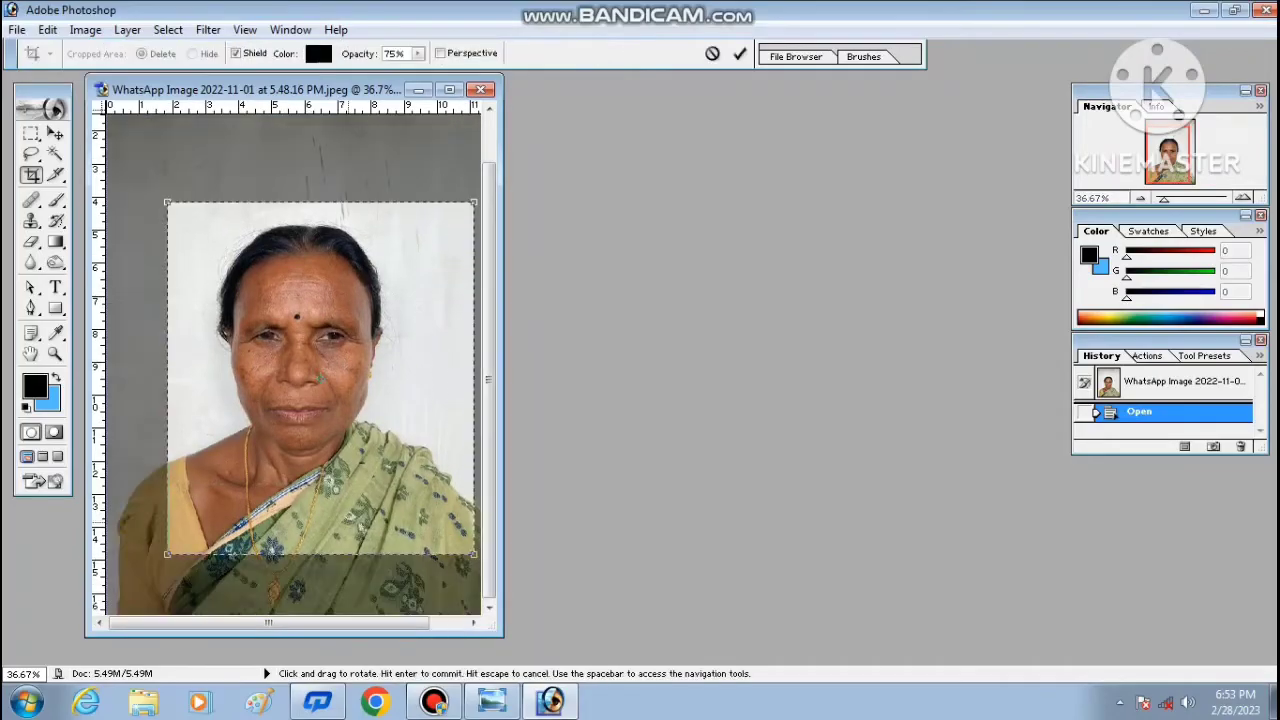
{"action": "left_click_drag", "start_coordinate": [310, 380], "coordinate": [290, 362]}
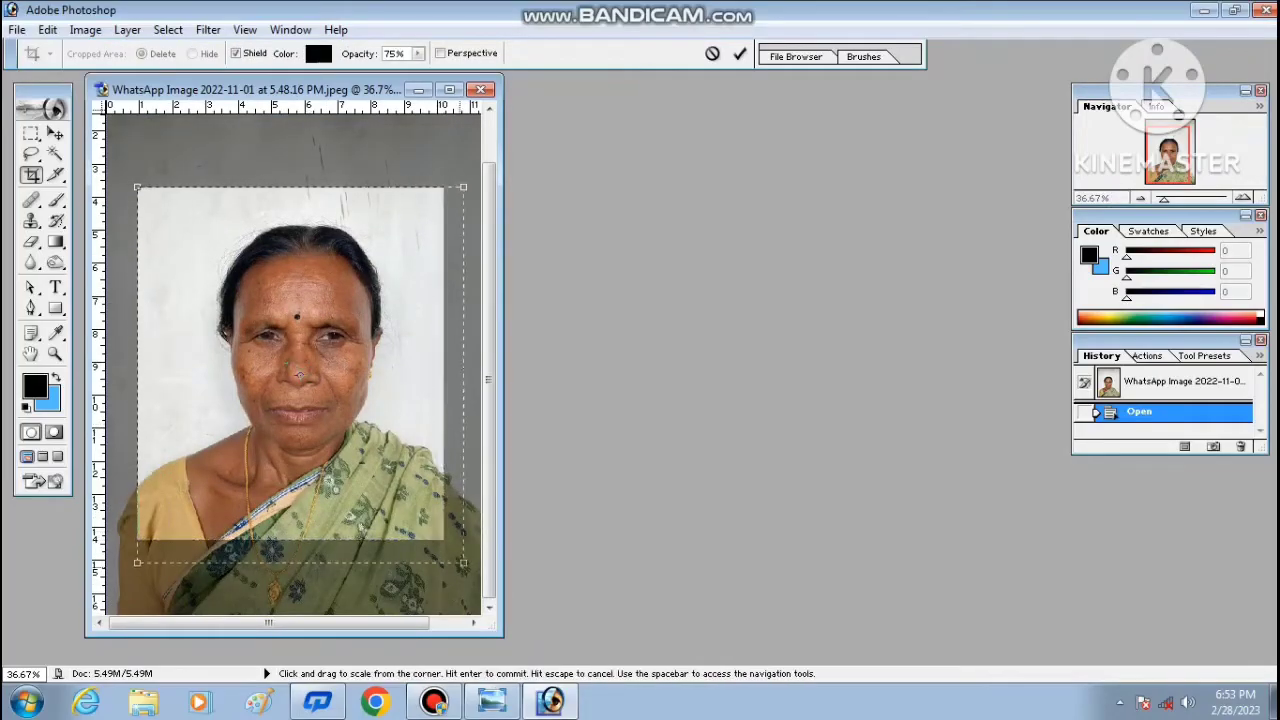
{"action": "left_click_drag", "start_coordinate": [444, 540], "coordinate": [460, 568]}
Apply the crop, enlarge the document window and zoom the portrait to 100%
{"action": "key", "text": "Return"}
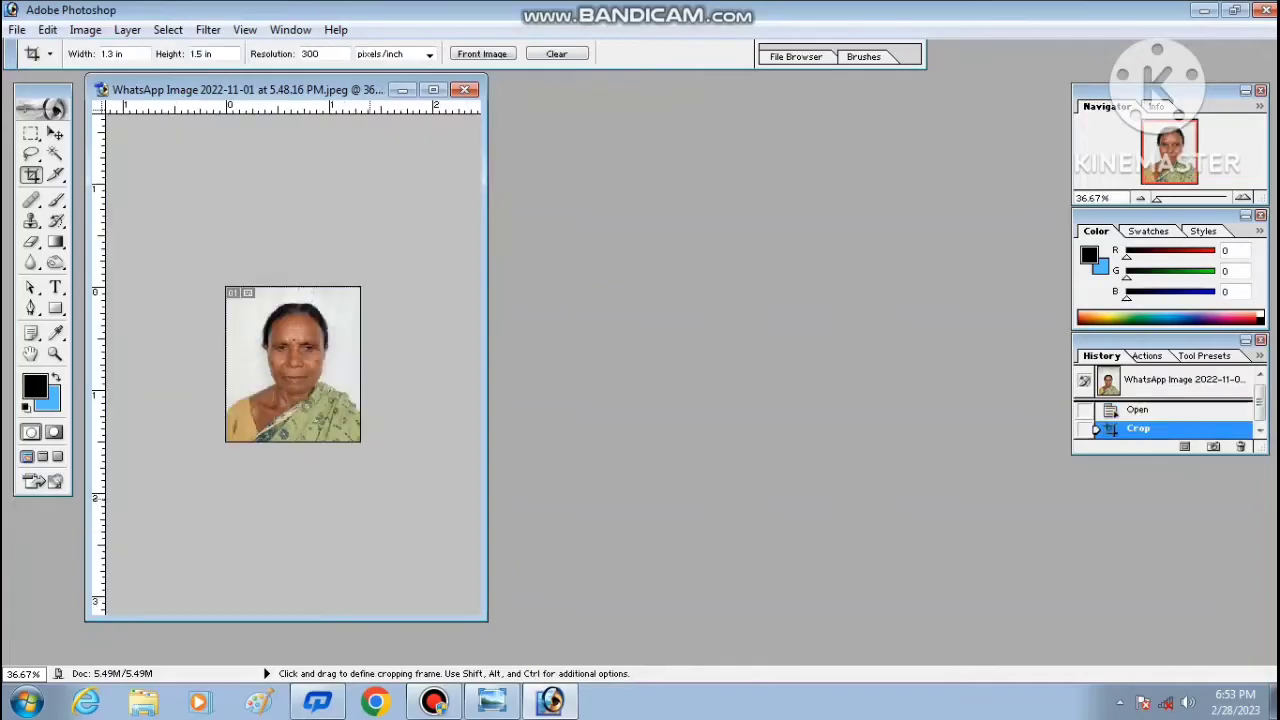
{"action": "left_click_drag", "start_coordinate": [487, 620], "coordinate": [1048, 663]}
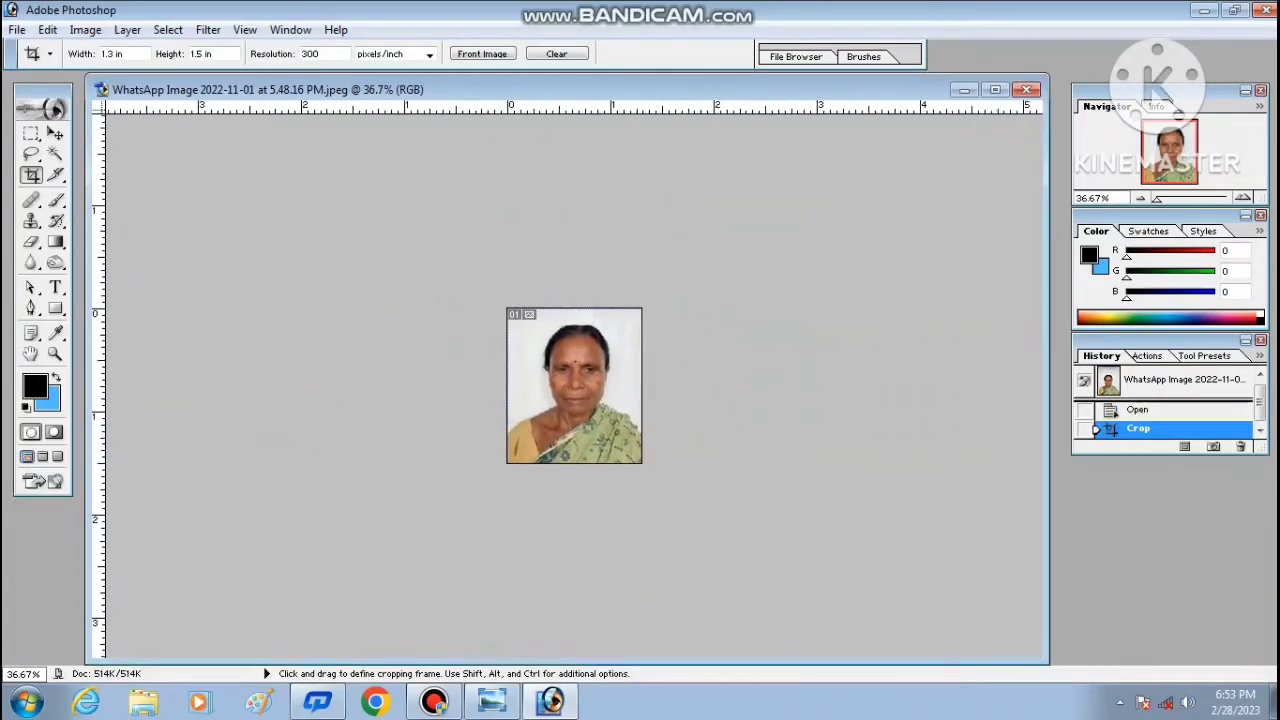
{"action": "key", "text": "ctrl+plus"}
{"action": "key", "text": "ctrl+plus"}
{"action": "key", "text": "ctrl+plus"}
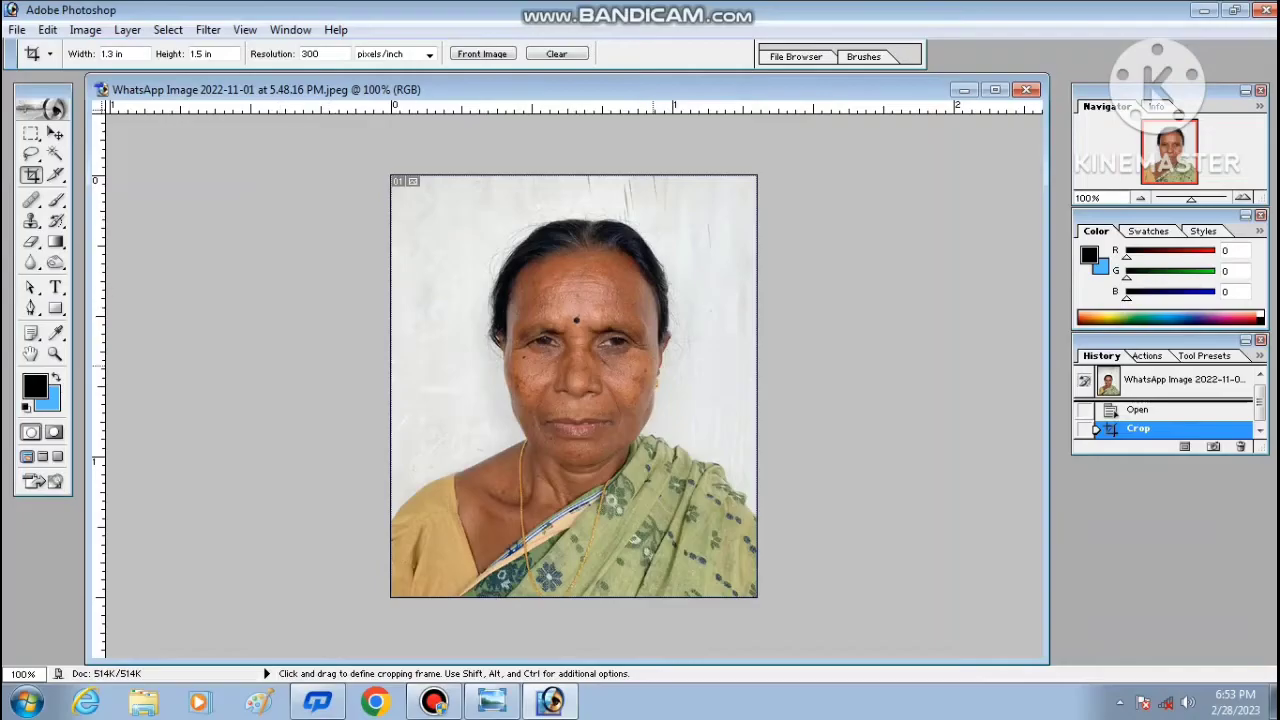
Change the background colour from light blue to pure white
{"action": "left_click", "coordinate": [47, 398]}
{"action": "left_click", "coordinate": [576, 291]}
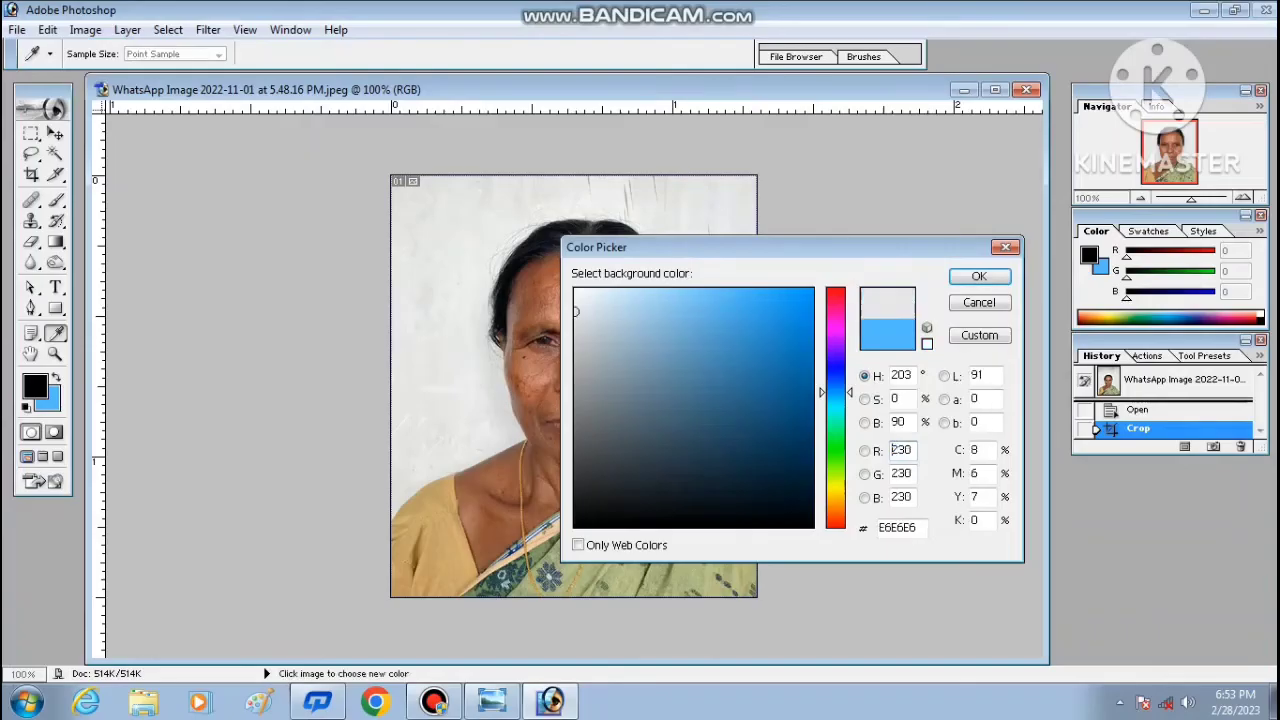
{"action": "key", "text": "Return"}
{"action": "key", "text": "c"}
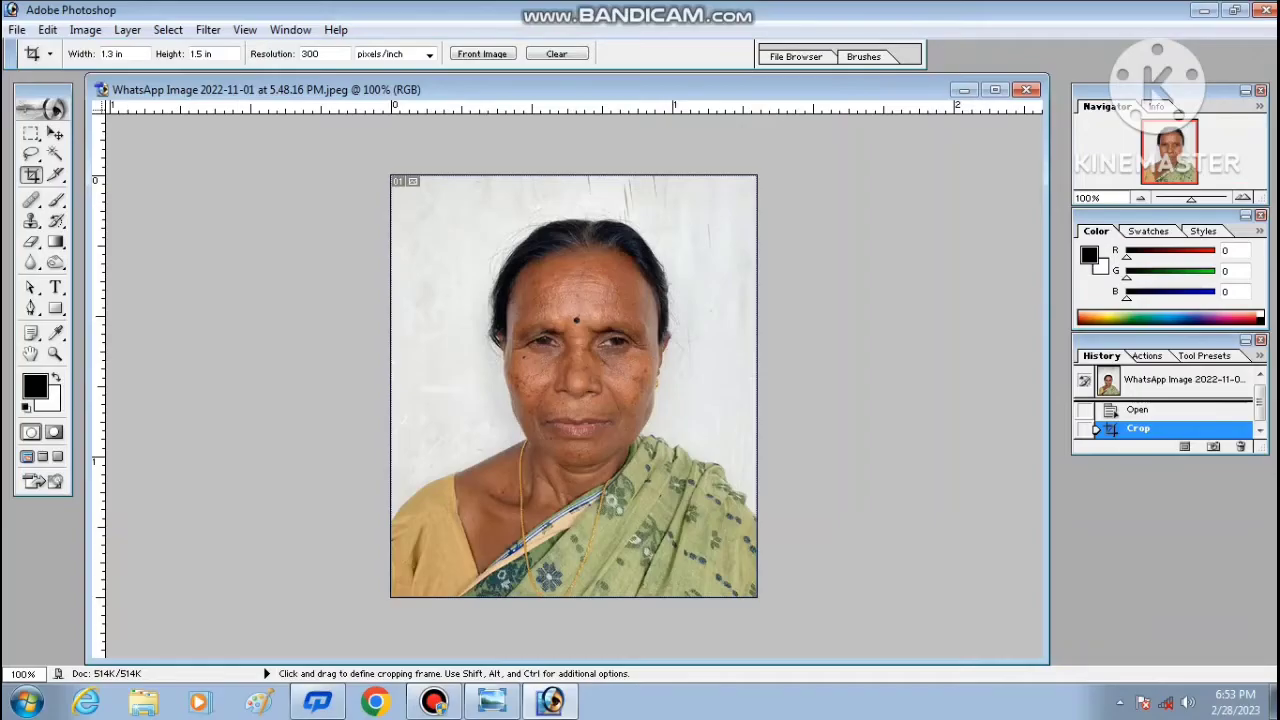
{"action": "left_click", "coordinate": [55, 154]}
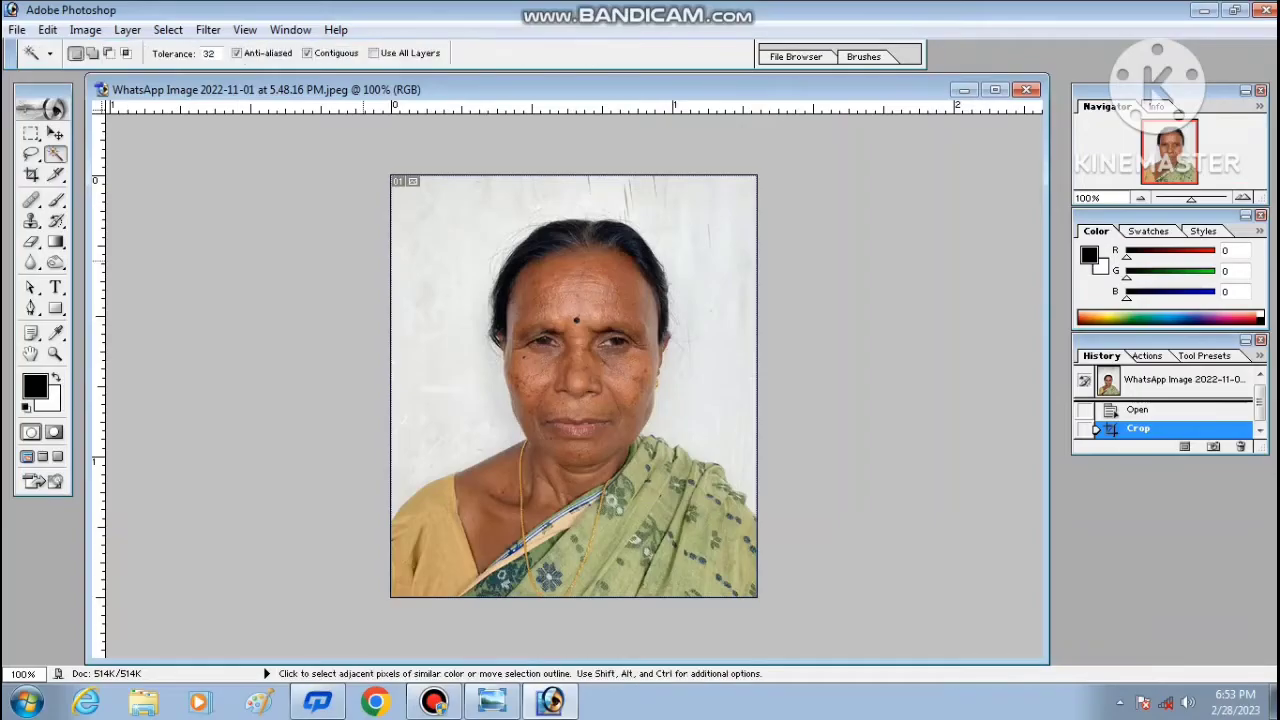
Cut the light blue wall away with the Magic Wand, erase leftover specks, and select all
{"action": "left_click", "coordinate": [440, 300]}
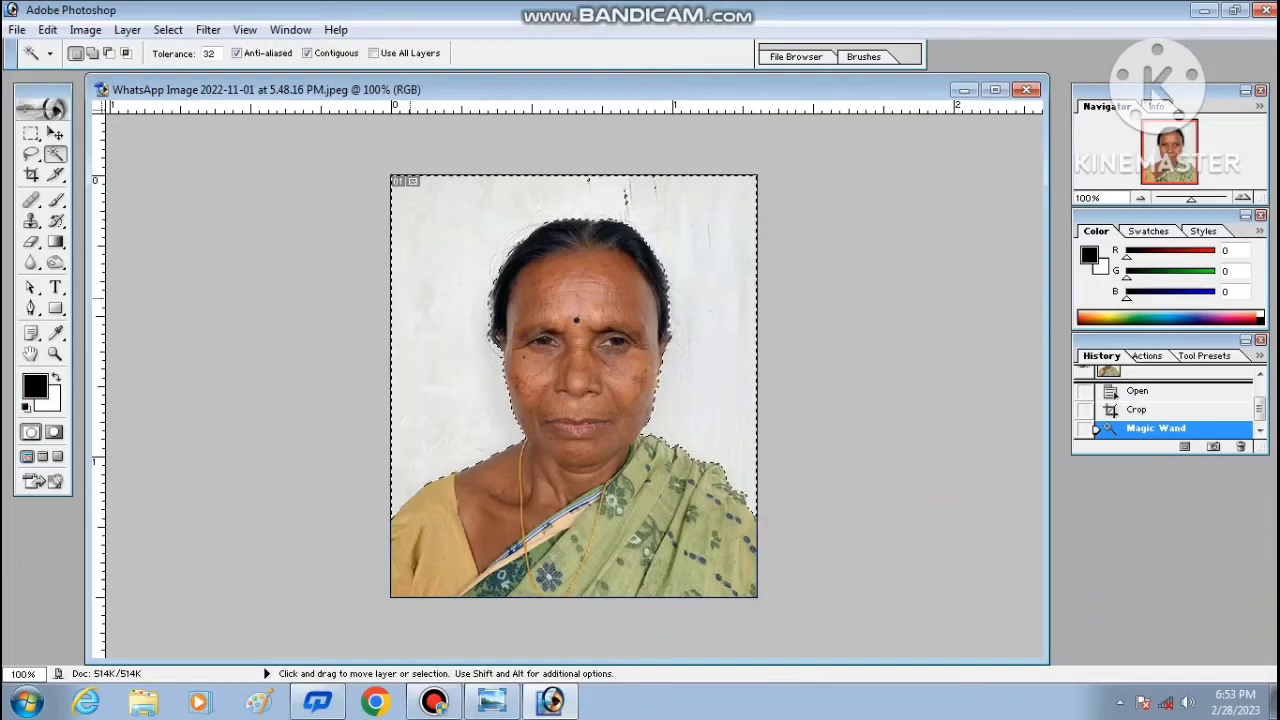
{"action": "key", "text": "ctrl+x"}
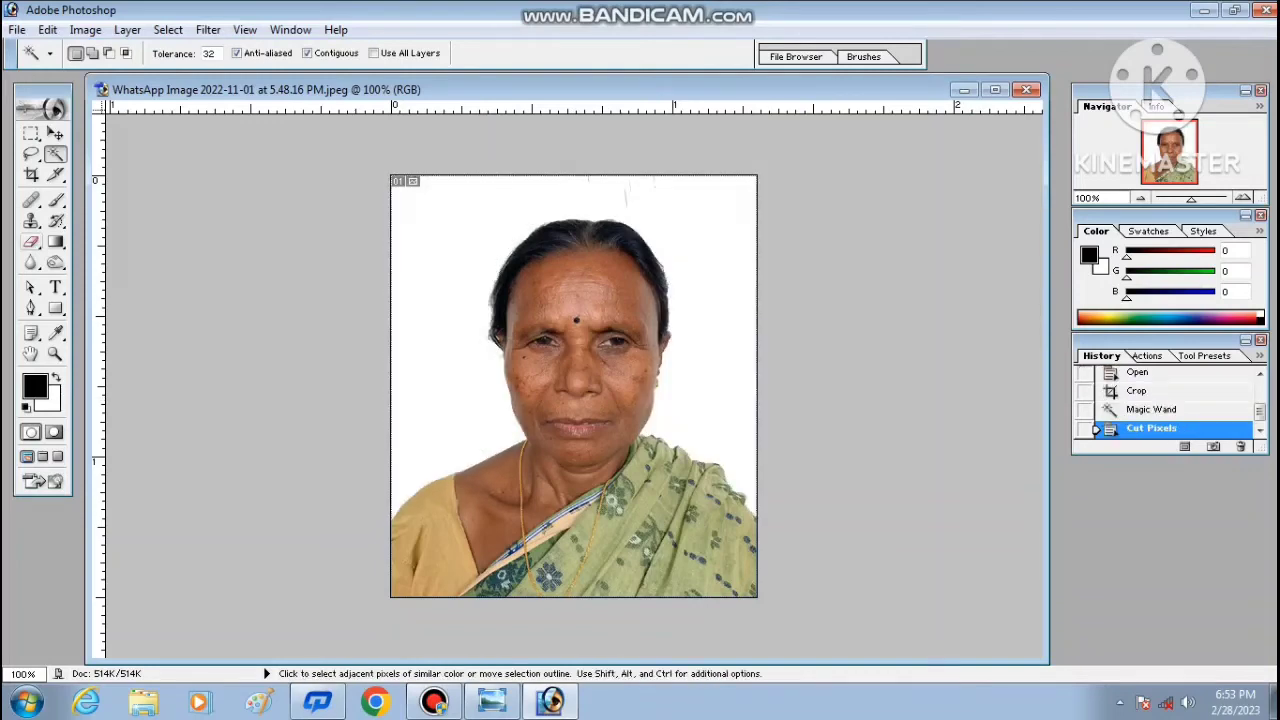
{"action": "left_click", "coordinate": [31, 241]}
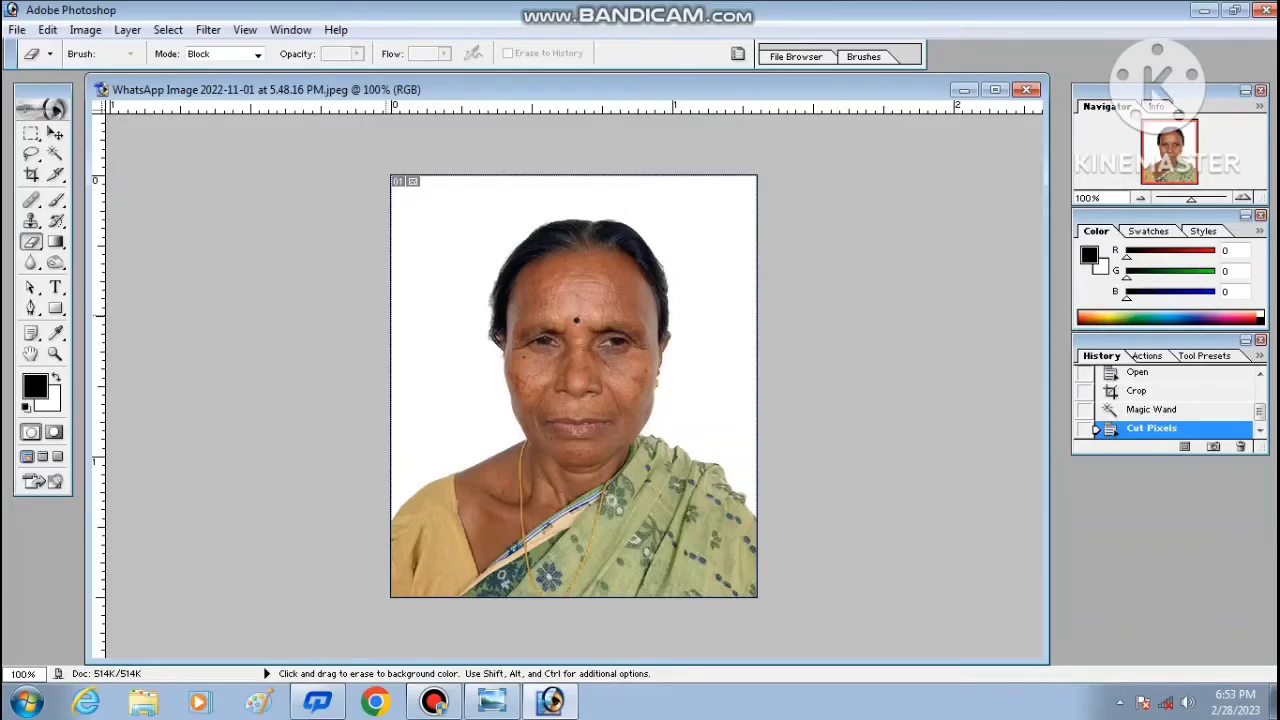
{"action": "left_click_drag", "start_coordinate": [400, 325], "coordinate": [400, 386]}
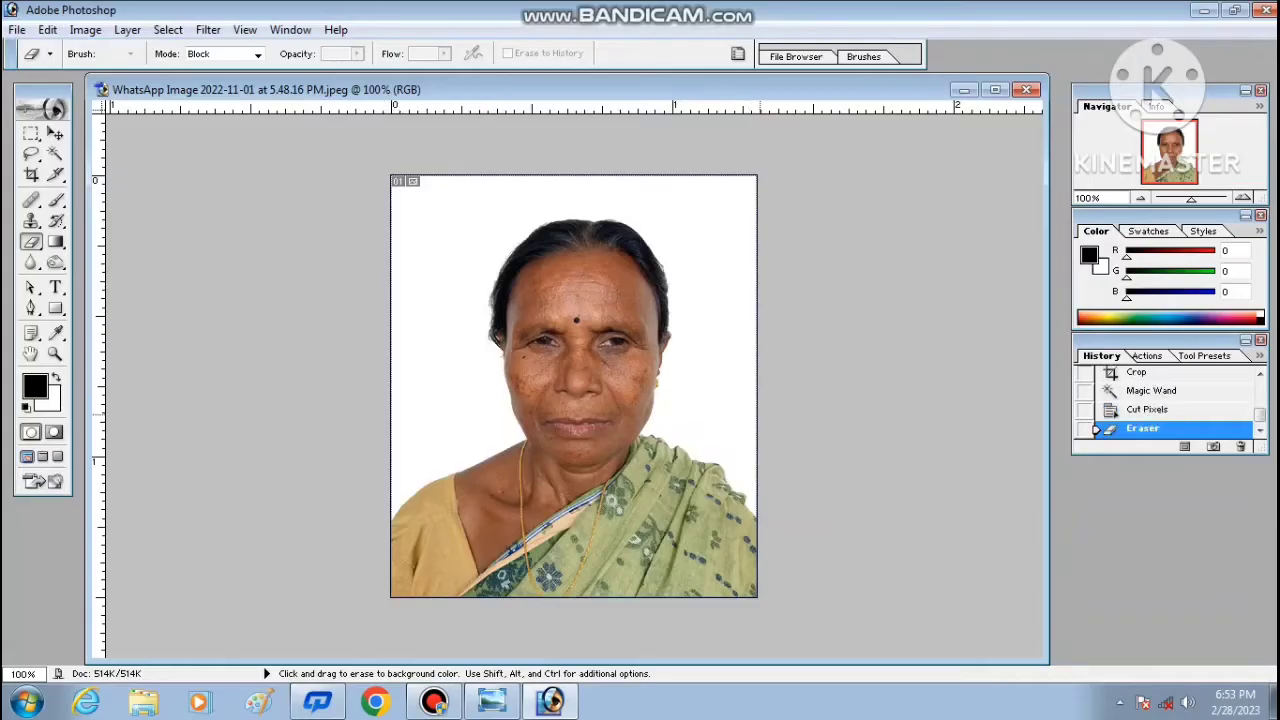
{"action": "left_click", "coordinate": [400, 380]}
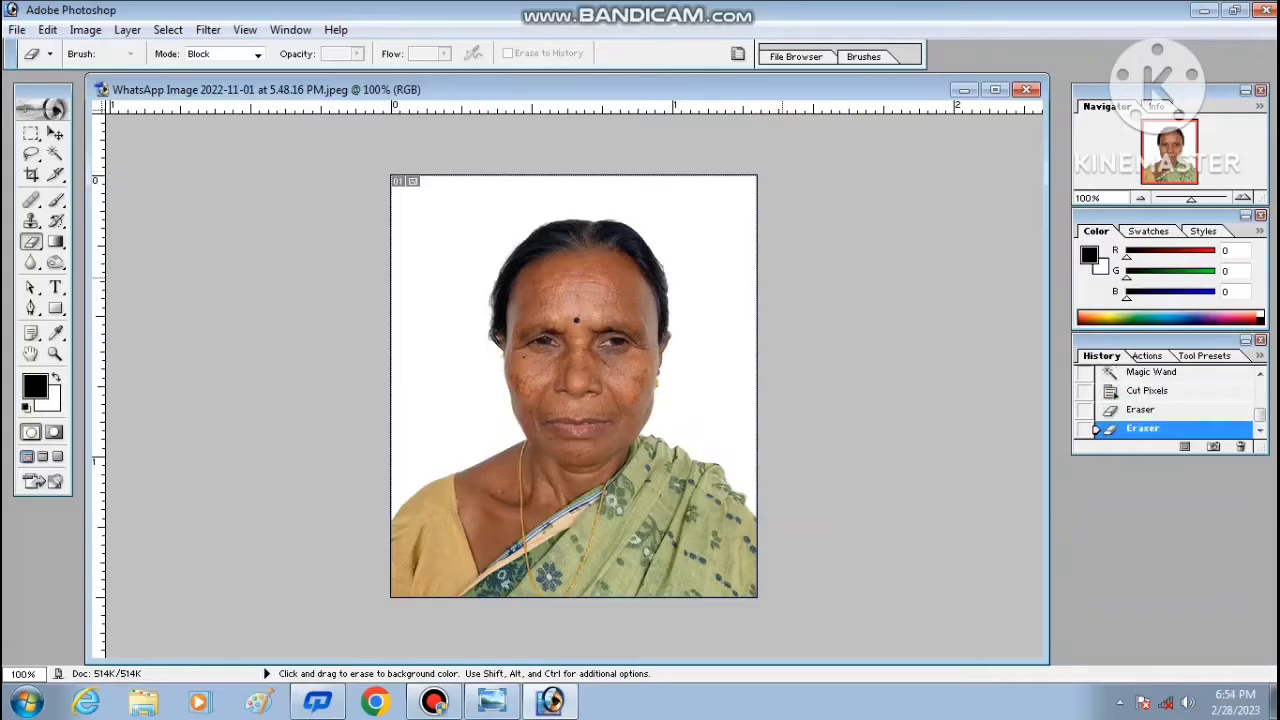
{"action": "key", "text": "ctrl+a"}
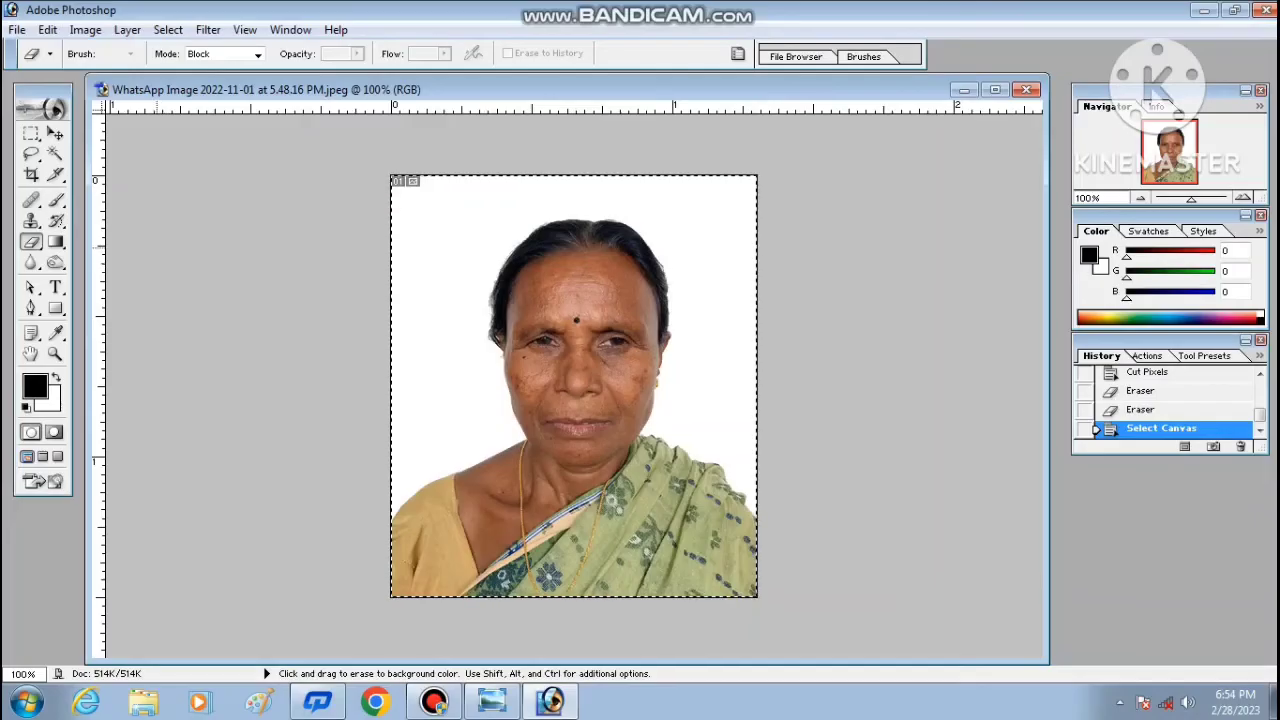
Apply a black Stroke outline around the selected portrait
{"action": "left_click", "coordinate": [47, 29]}
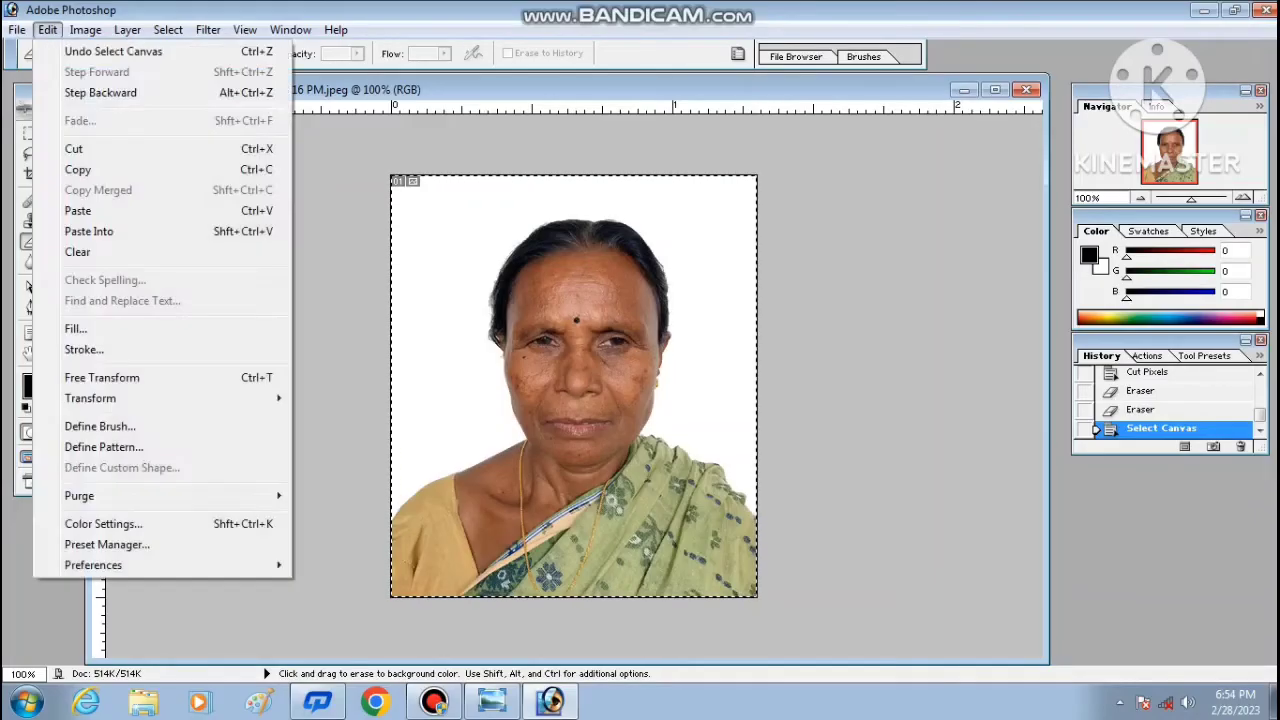
{"action": "left_click", "coordinate": [84, 349]}
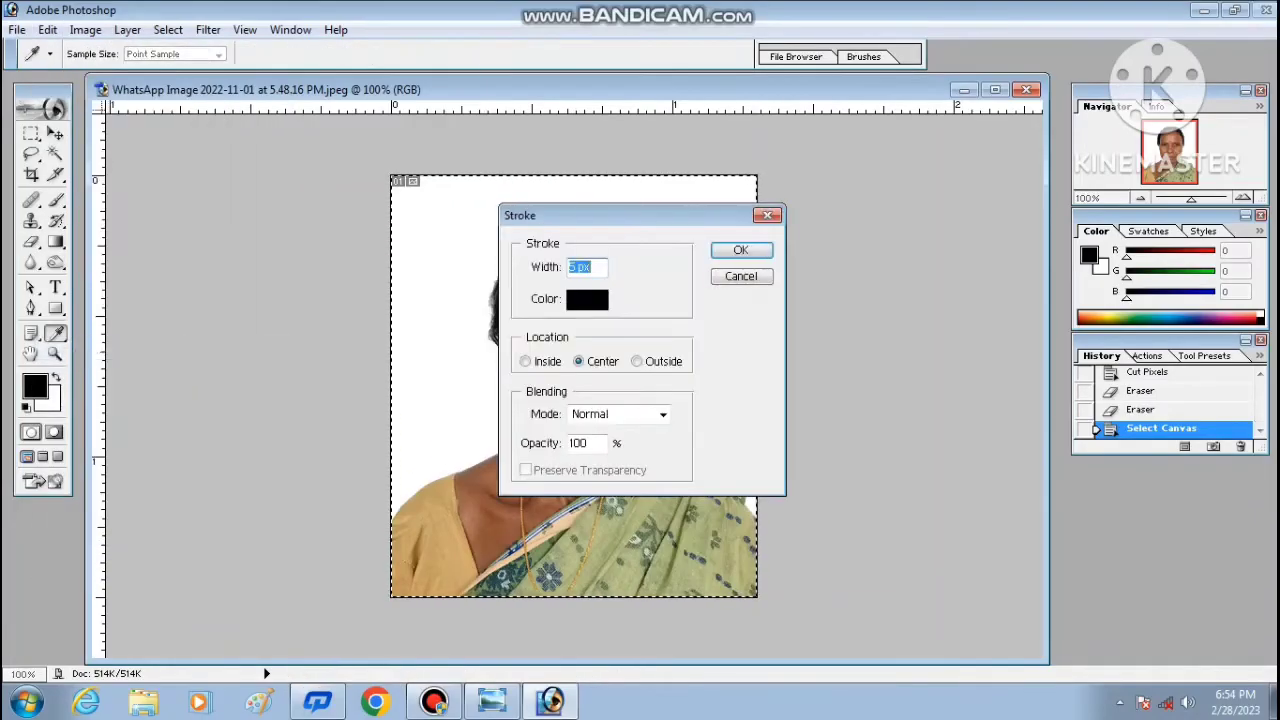
{"action": "key", "text": "Return"}
{"action": "key", "text": "e"}
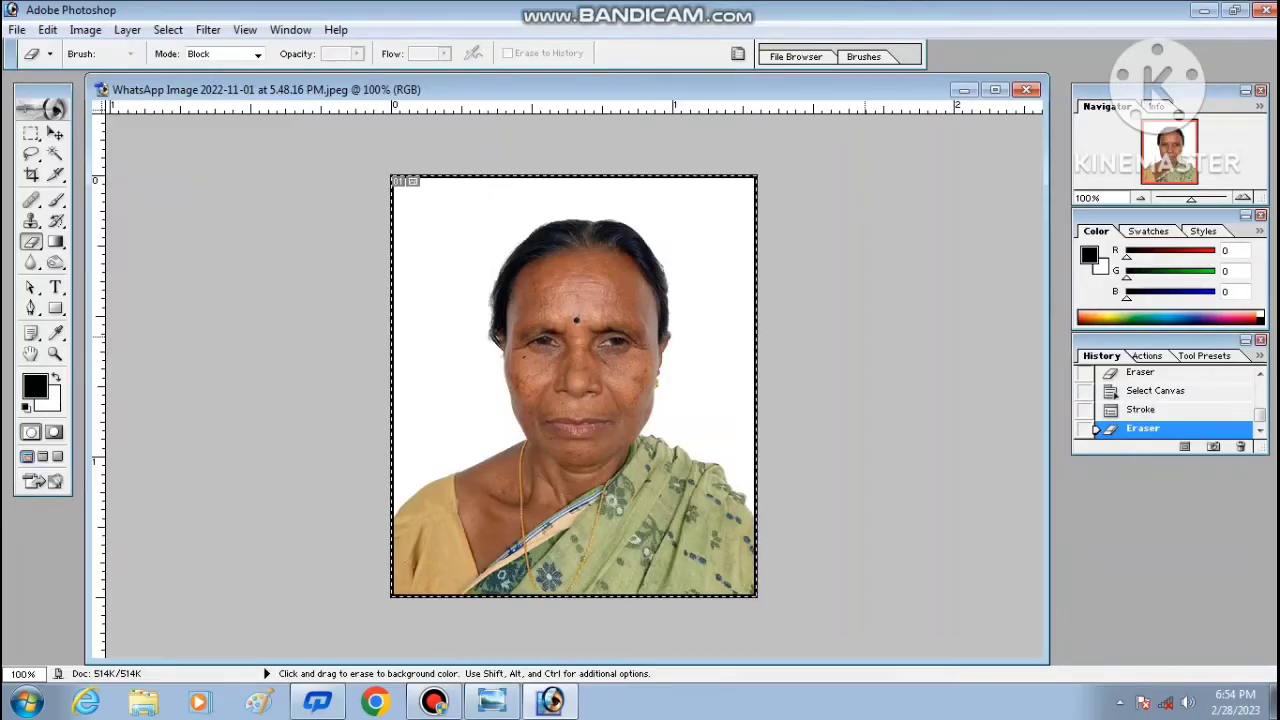
Check the portrait in the print preview, then close it
{"action": "key", "text": "ctrl+p"}
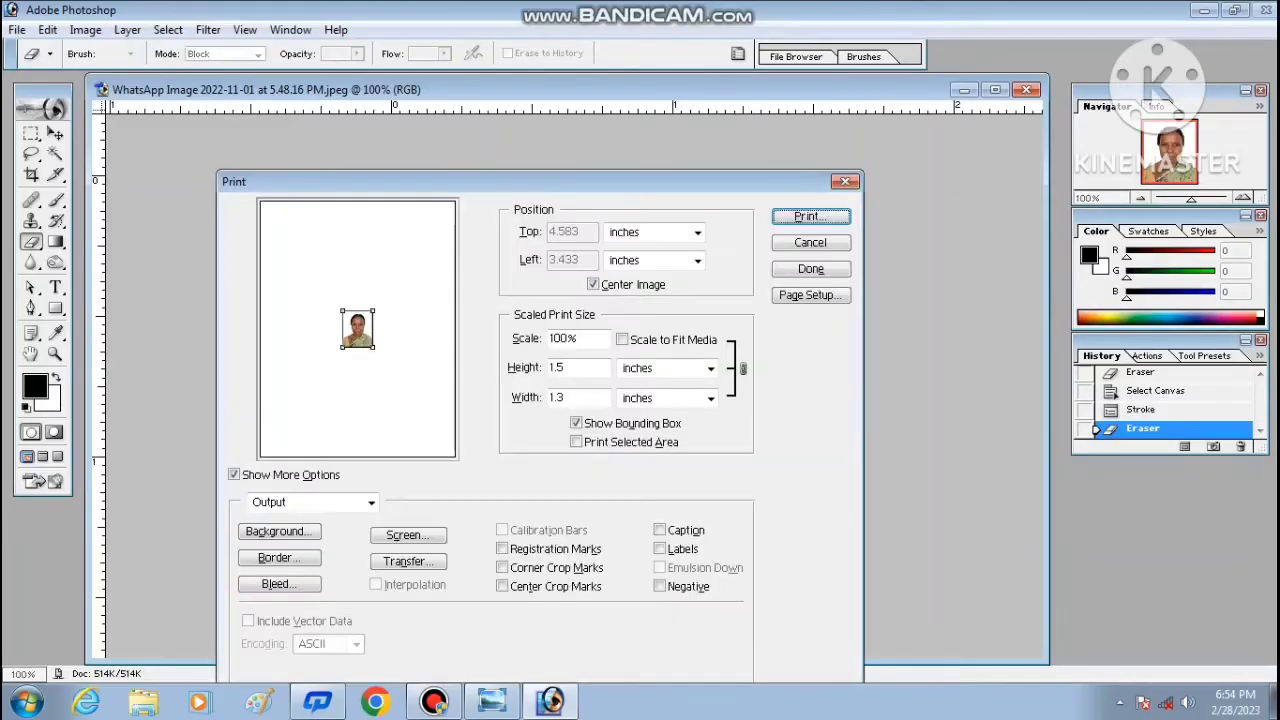
{"action": "left_click", "coordinate": [846, 181]}
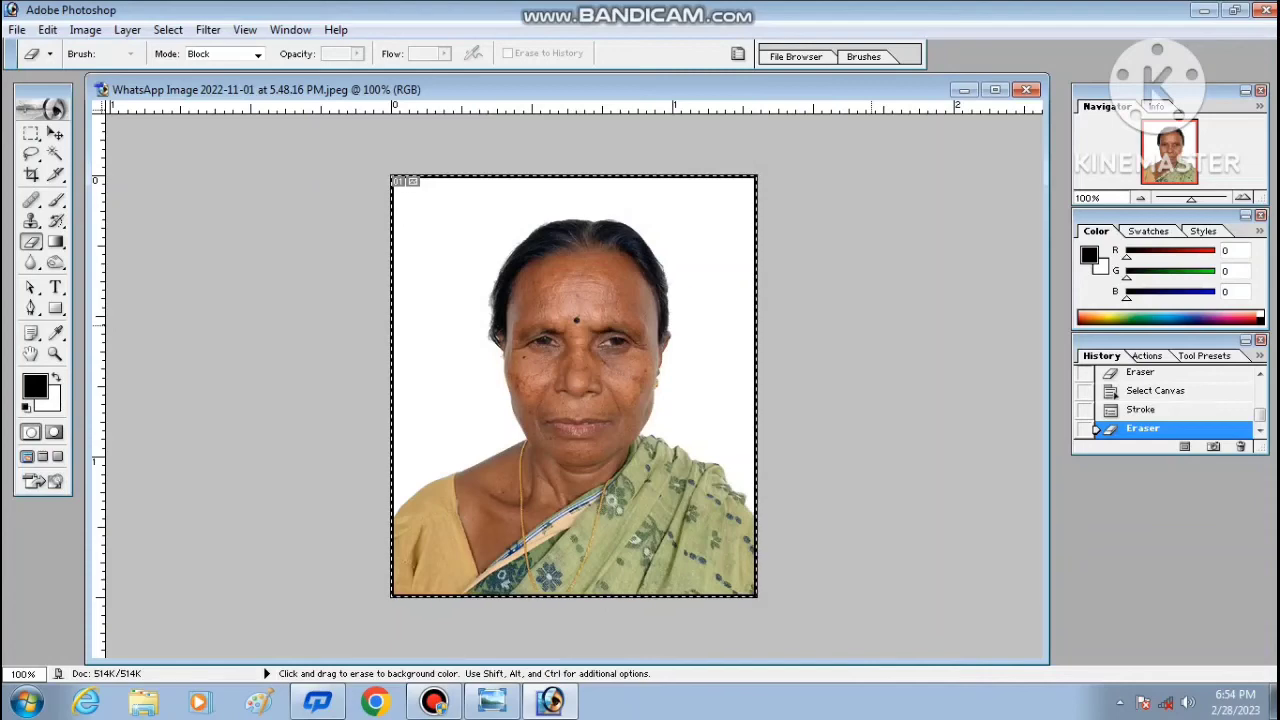
{"action": "key", "text": "ctrl"}
Create a new blank document with the A4 preset page size
{"action": "key", "text": "ctrl+n"}
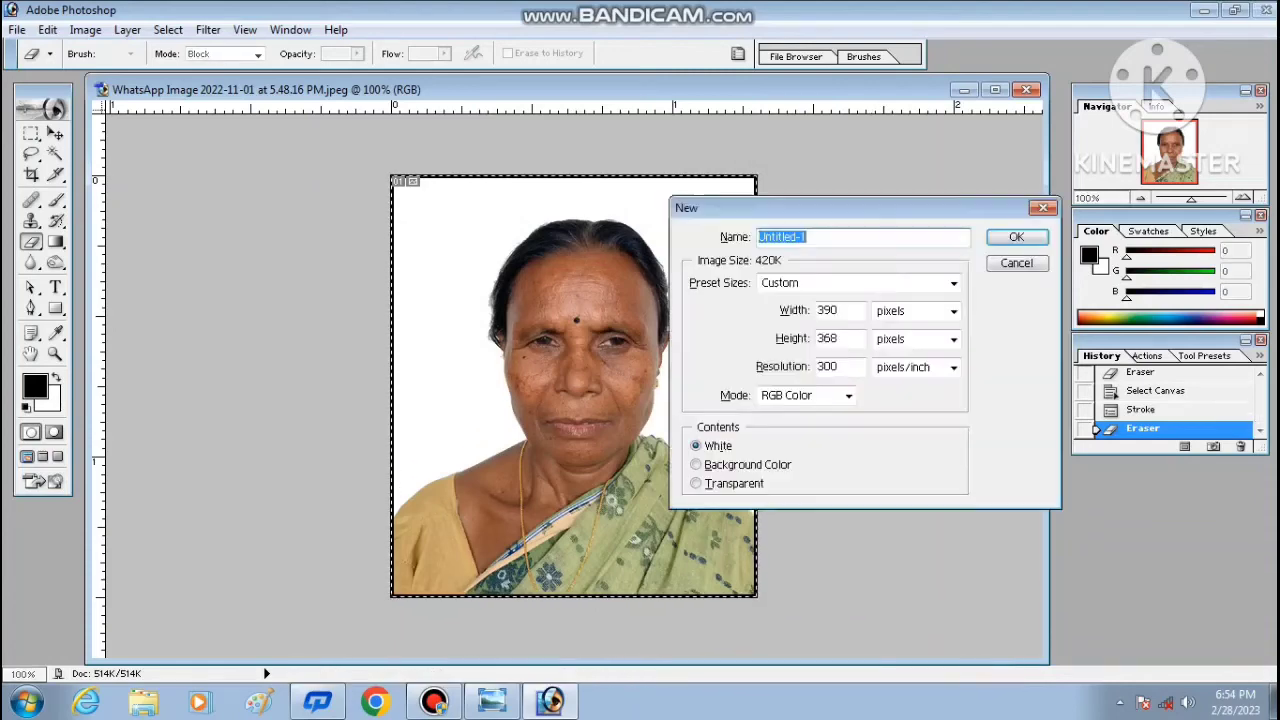
{"action": "left_click", "coordinate": [900, 283]}
{"action": "key", "text": "Return"}
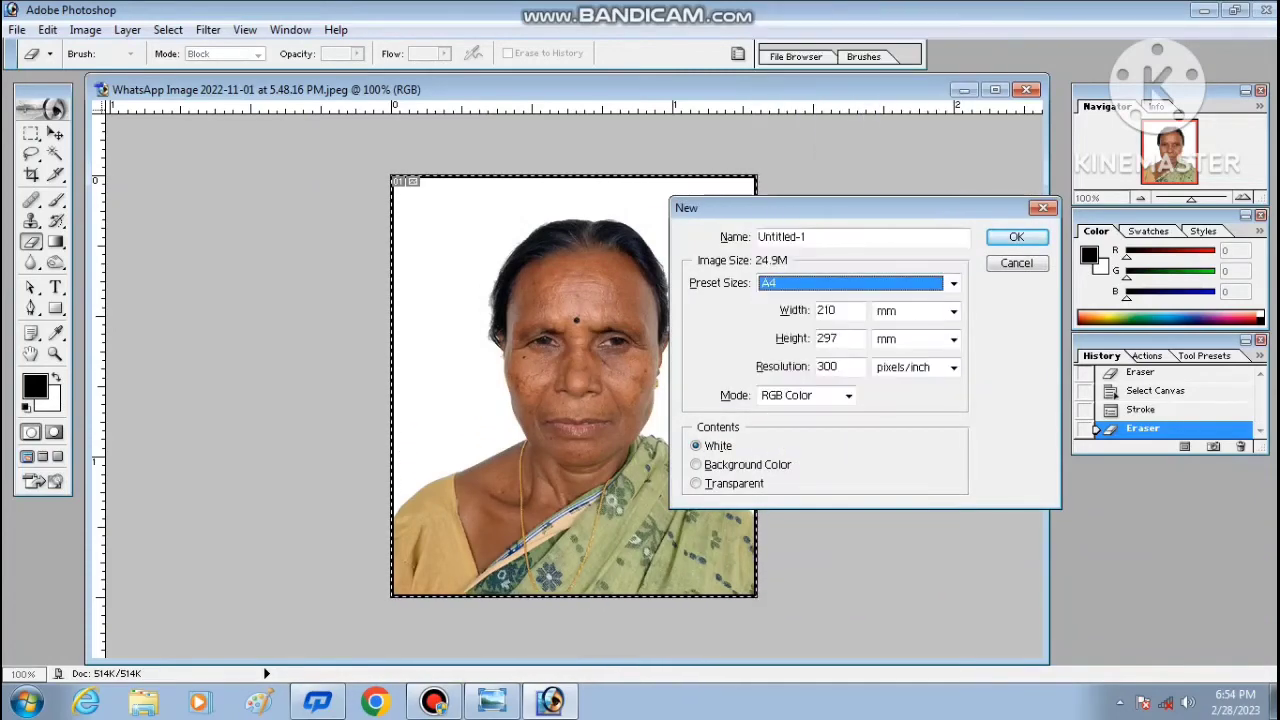
{"action": "key", "text": "Return"}
Copy the portrait twice onto the A4 page, side by side at the top
{"action": "left_click_drag", "start_coordinate": [180, 96], "coordinate": [940, 135]}
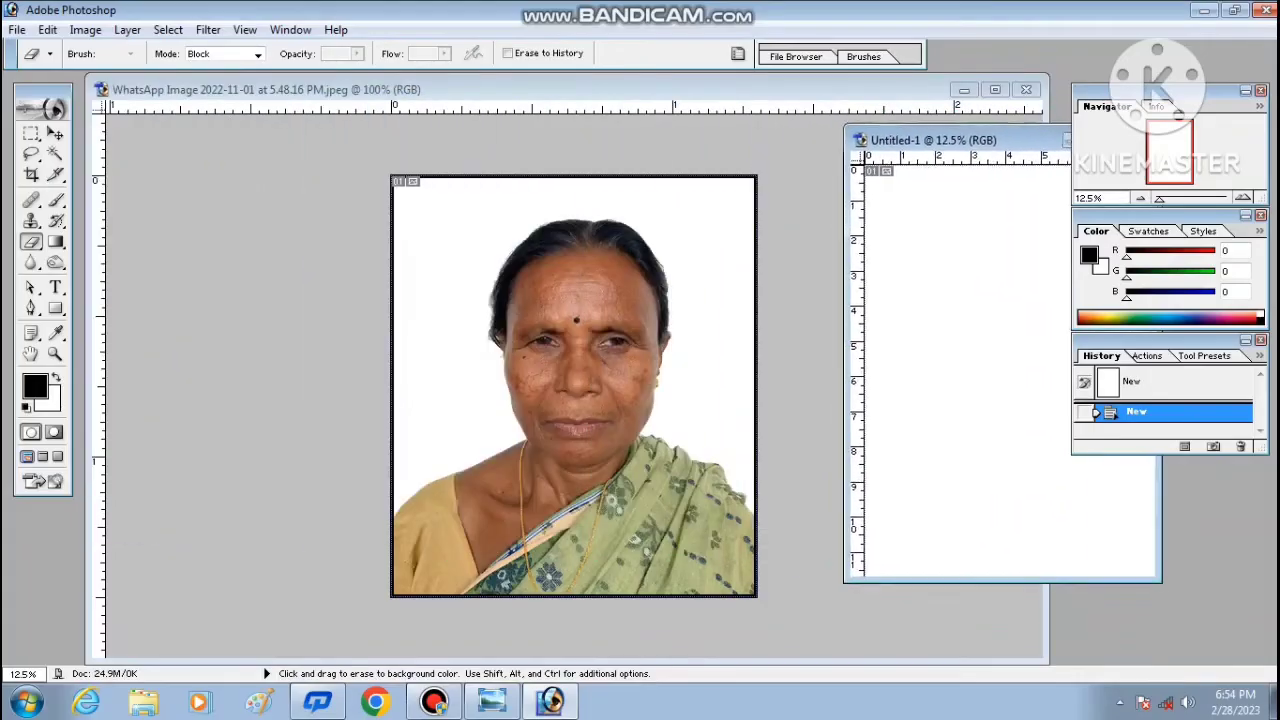
{"action": "mouse_move", "coordinate": [575, 390]}
{"action": "left_mouse_down"}
{"action": "mouse_move", "coordinate": [730, 390]}
{"action": "mouse_move", "coordinate": [1045, 304]}
{"action": "mouse_move", "coordinate": [862, 207]}
{"action": "mouse_move", "coordinate": [909, 207]}
{"action": "left_mouse_up"}
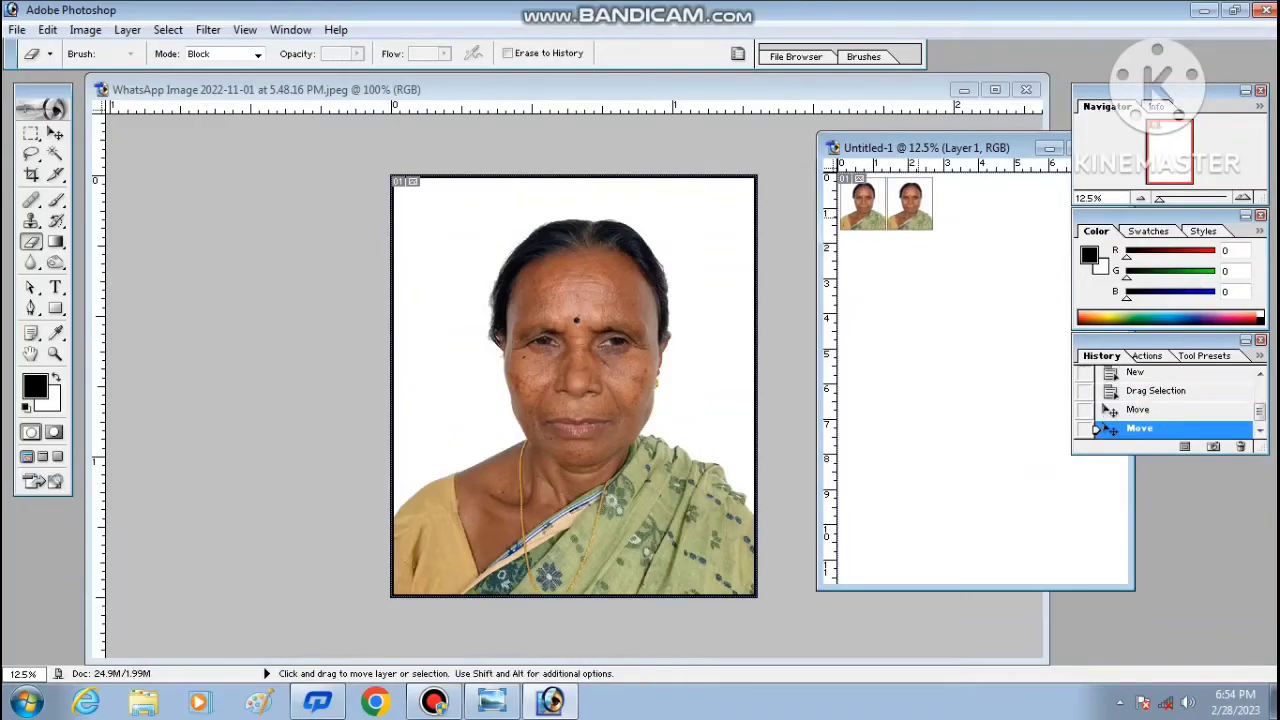
{"action": "key", "text": "Right"}
{"action": "key", "text": "ctrl+alt+p"}
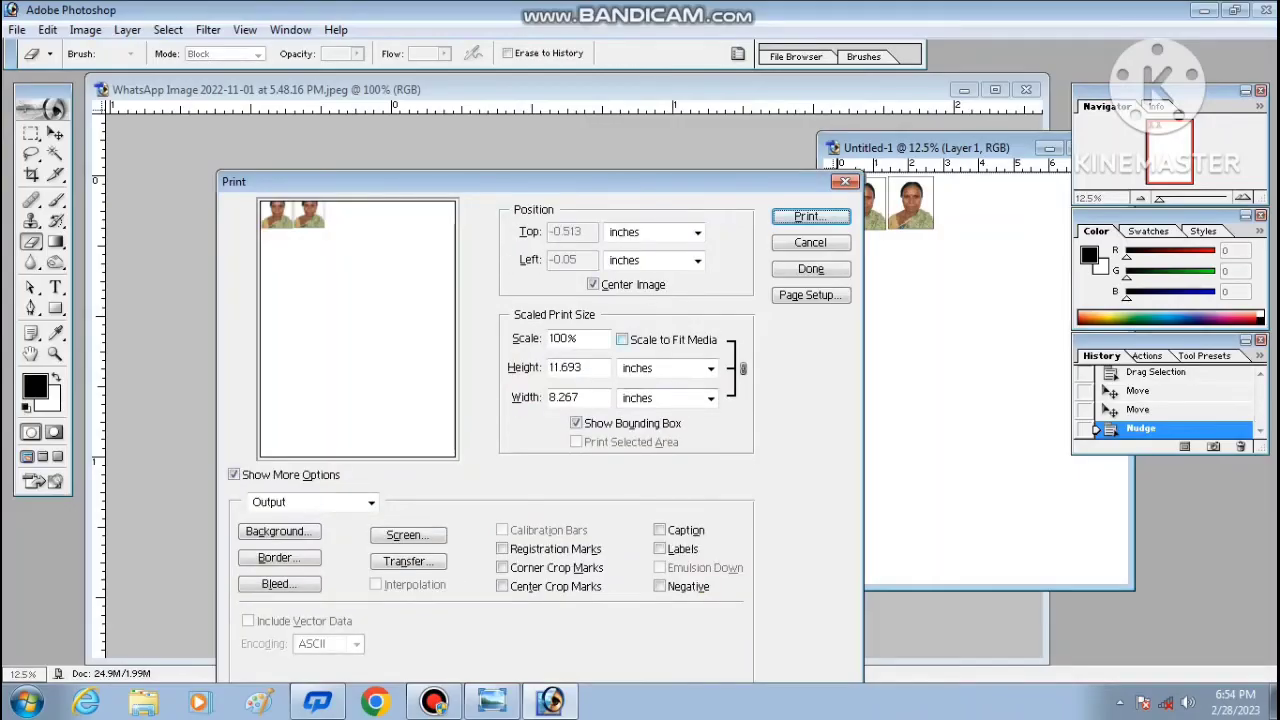
Scale the image to fit the media and choose the HP Ink Tank 310 printer
{"action": "left_click", "coordinate": [622, 339]}
{"action": "left_click", "coordinate": [810, 216]}
{"action": "left_click", "coordinate": [685, 126]}
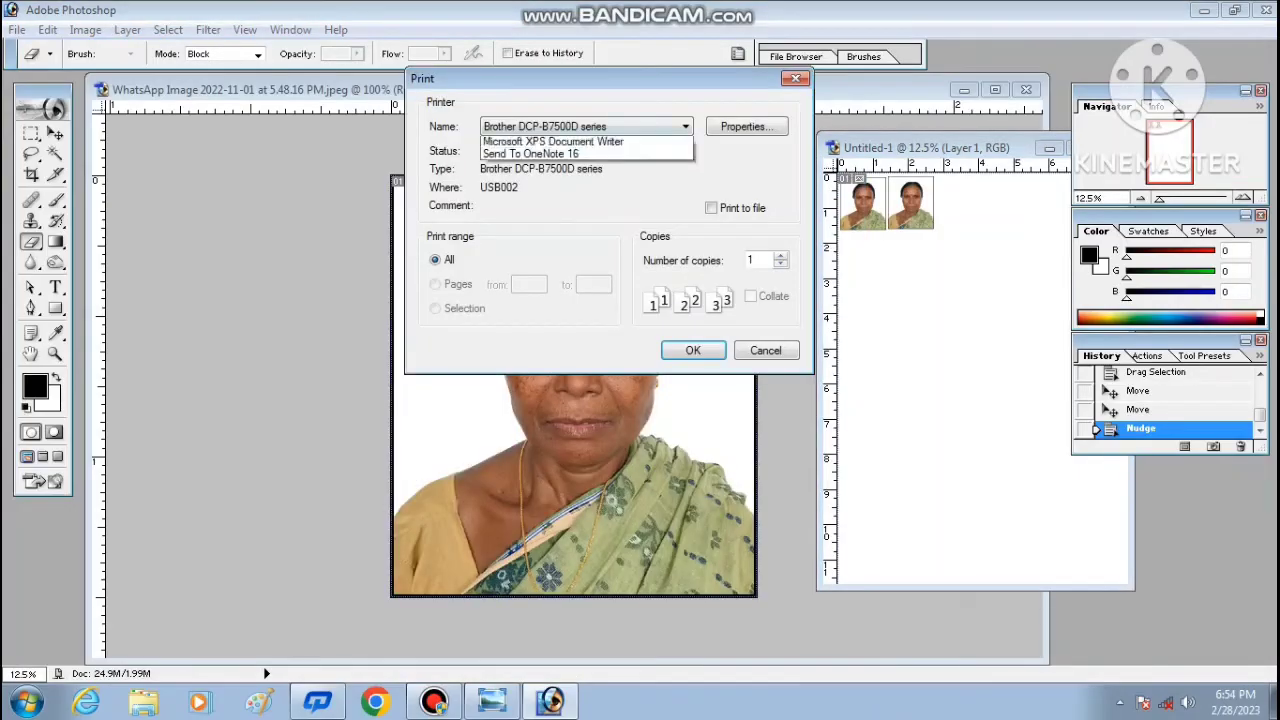
{"action": "left_click", "coordinate": [585, 148]}
Set printer paper to Other Glossy Inkjet Papers, Best quality, Black & White, then close
{"action": "left_click", "coordinate": [746, 126]}
{"action": "left_click", "coordinate": [506, 121]}
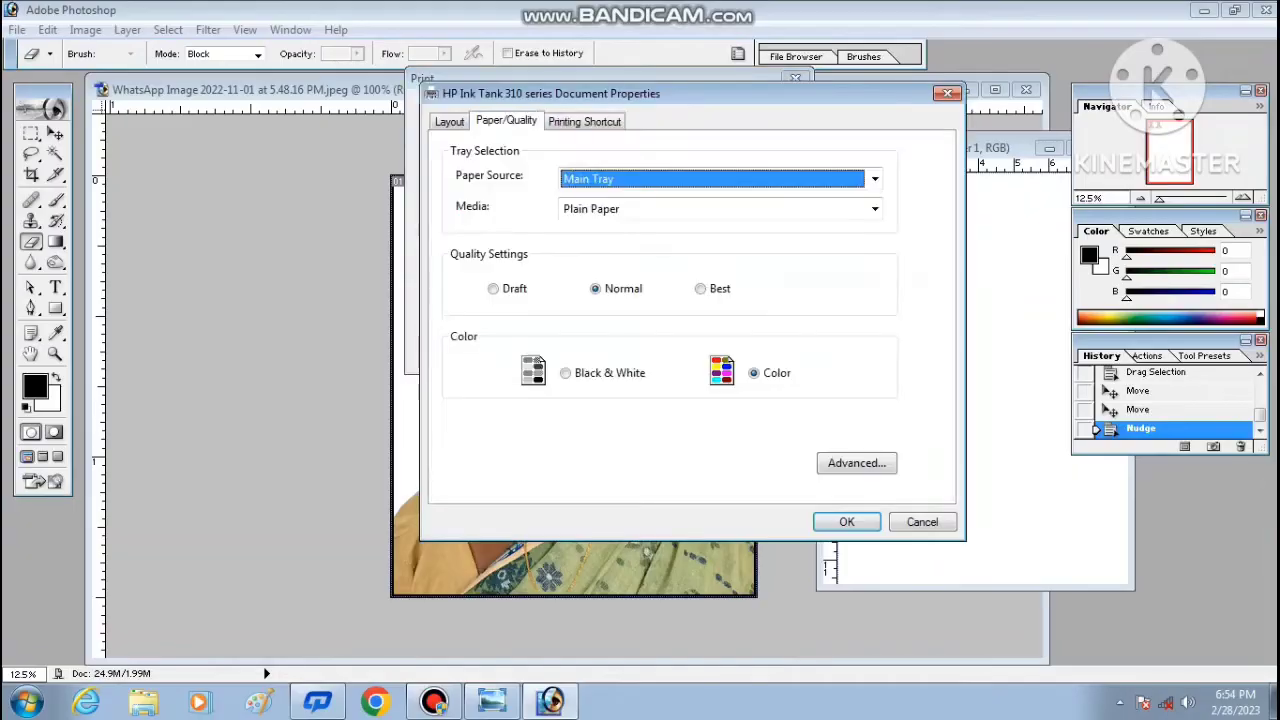
{"action": "left_click", "coordinate": [720, 208]}
{"action": "left_click", "coordinate": [700, 337]}
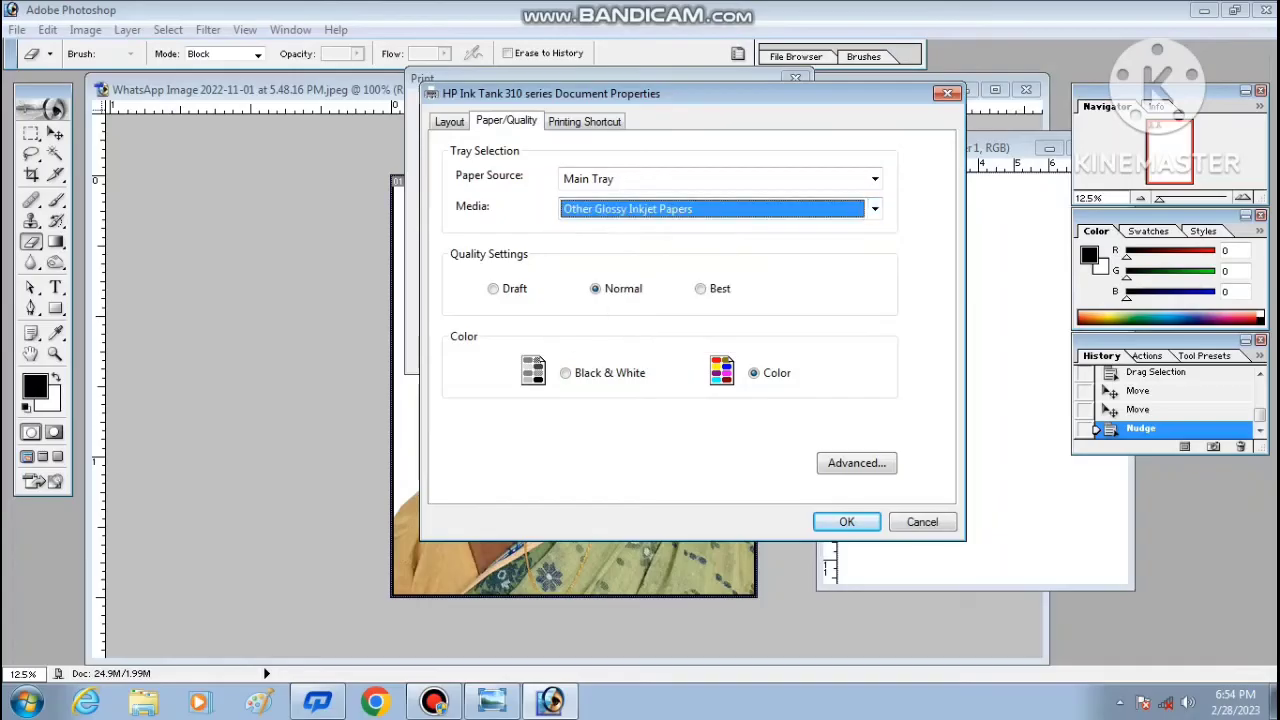
{"action": "left_click", "coordinate": [700, 288]}
{"action": "left_click", "coordinate": [565, 372]}
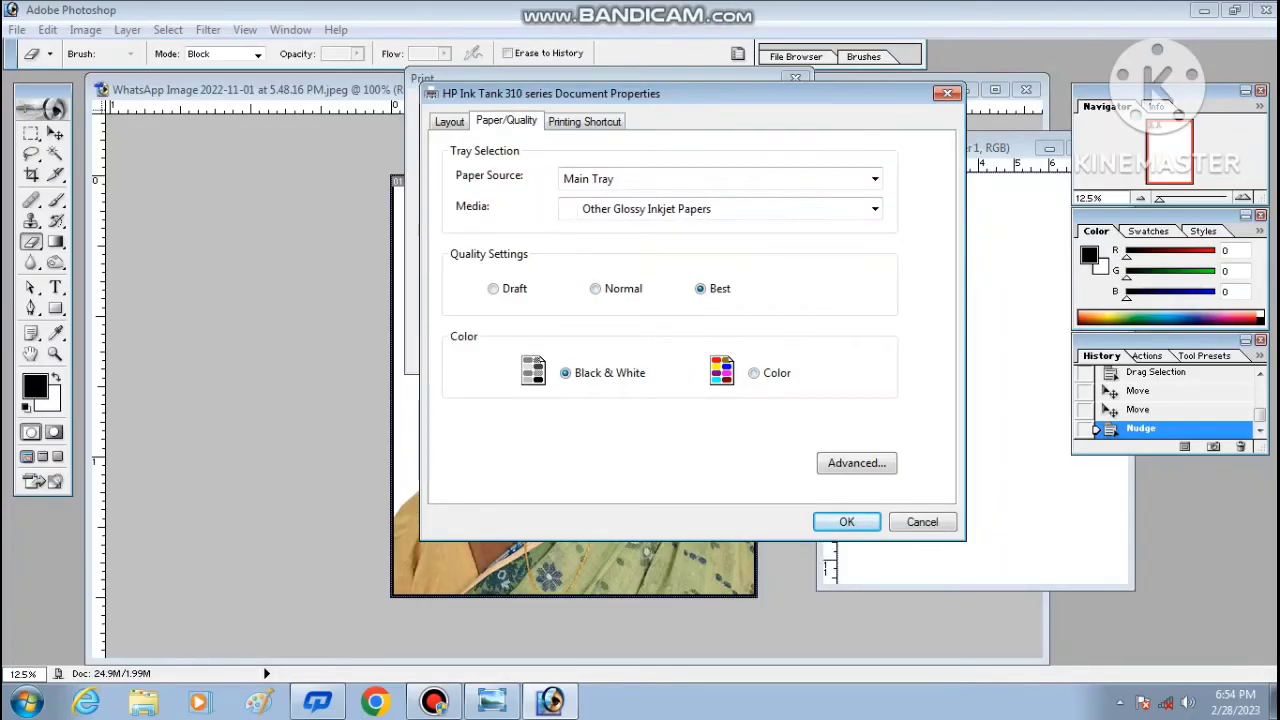
{"action": "left_click", "coordinate": [947, 93]}
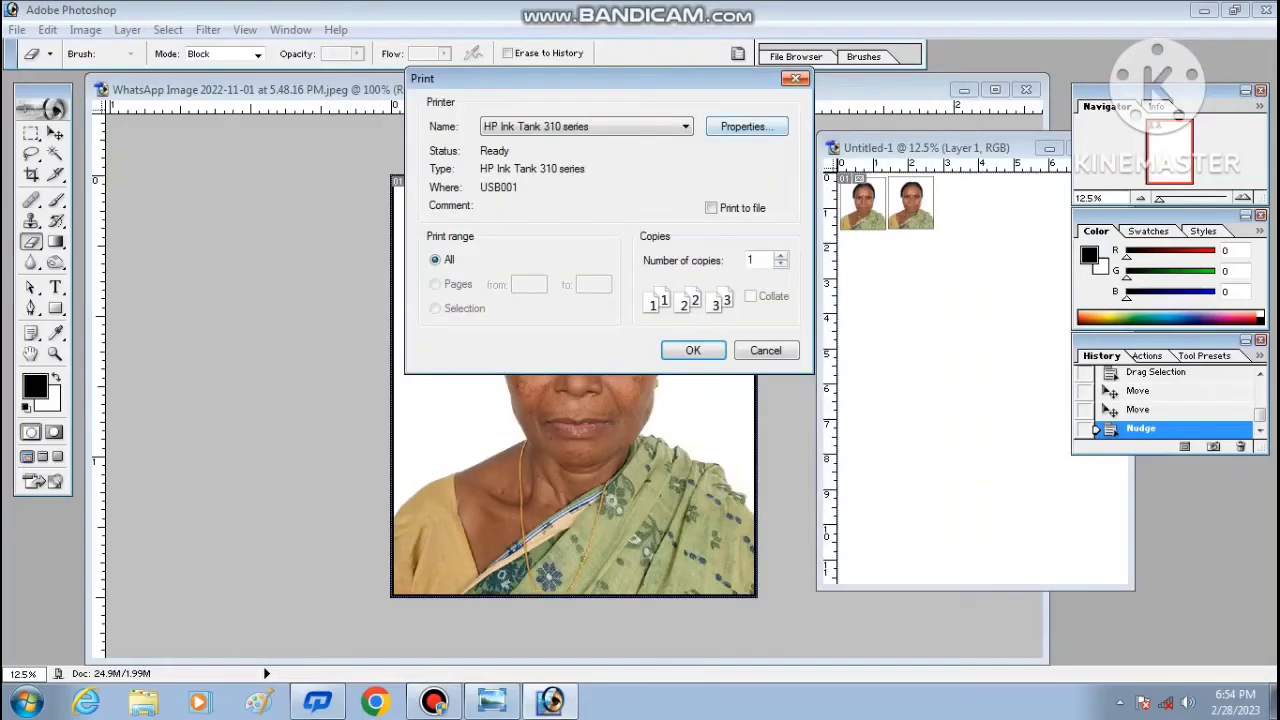
{"action": "left_click", "coordinate": [795, 78]}
Undo the accidental erase and the portrait copies placed on the page
{"action": "key", "text": "ctrl+z"}
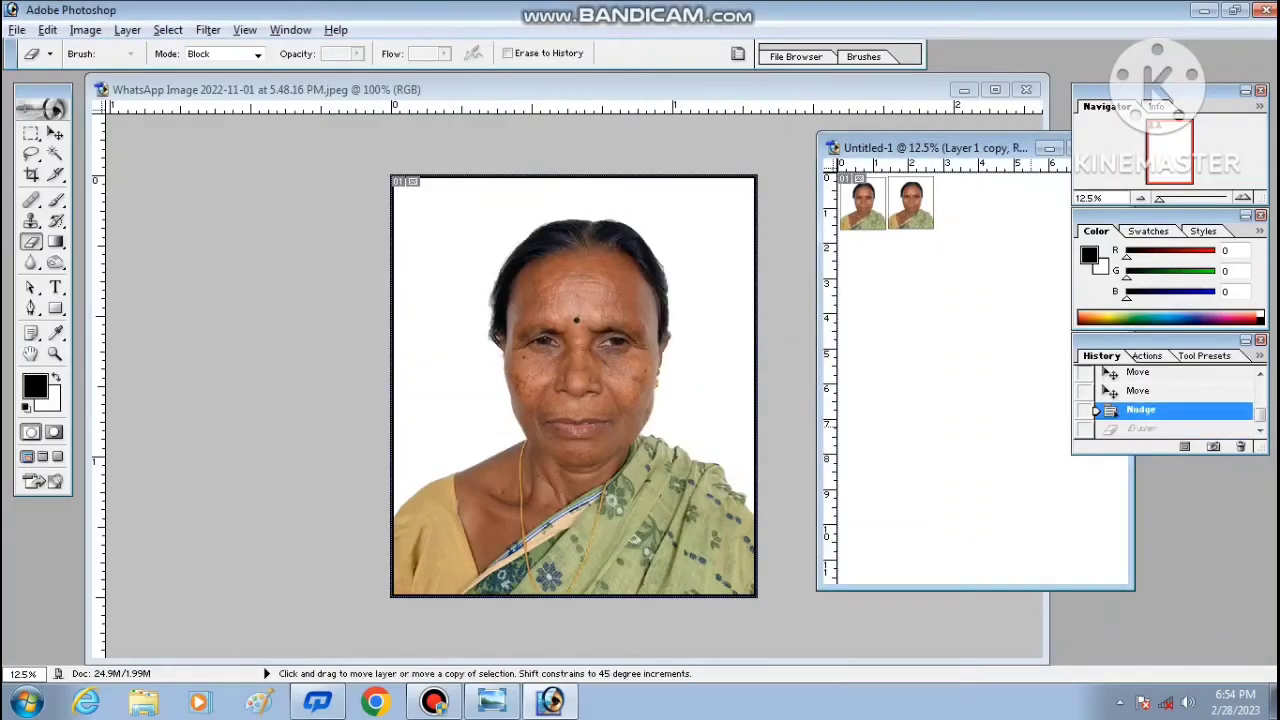
{"action": "key", "text": "ctrl+alt+z"}
{"action": "key", "text": "ctrl+alt+z"}
{"action": "key", "text": "ctrl+alt+z"}
{"action": "key", "text": "ctrl+alt+z"}
{"action": "key", "text": "ctrl+Tab"}
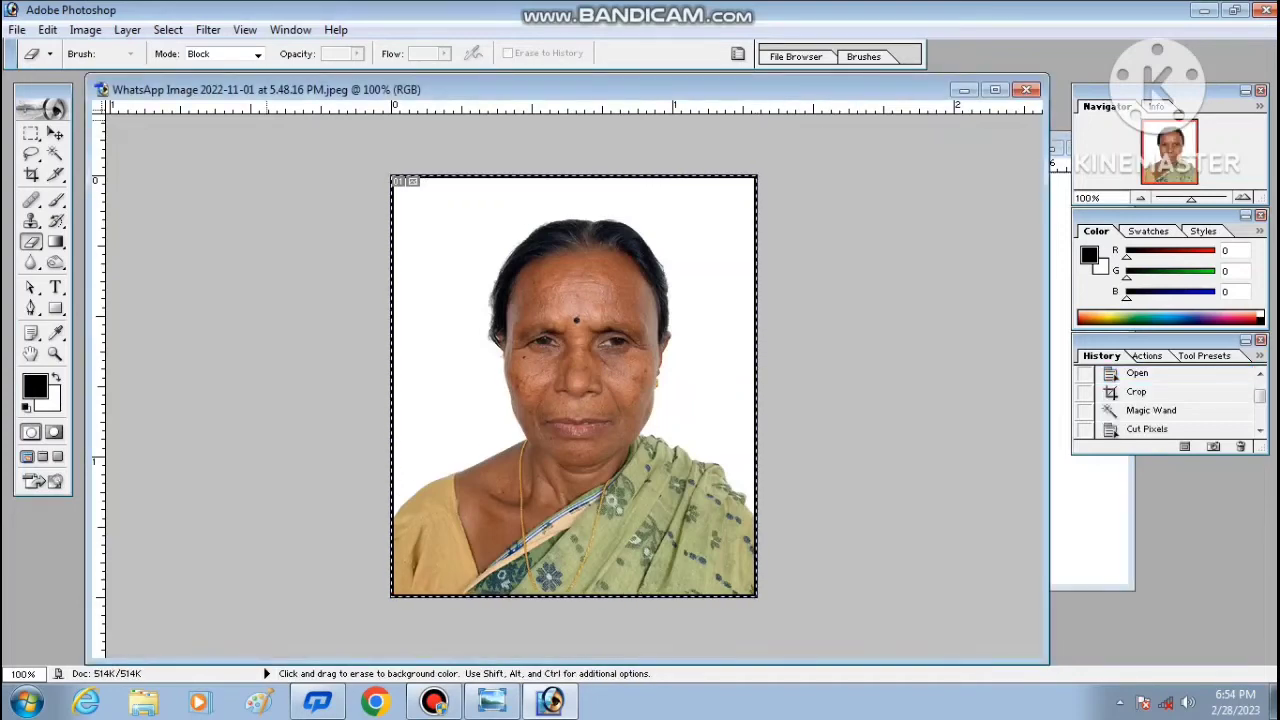
Convert the portrait to Grayscale mode, discarding its colour information
{"action": "key", "text": "alt+i"}
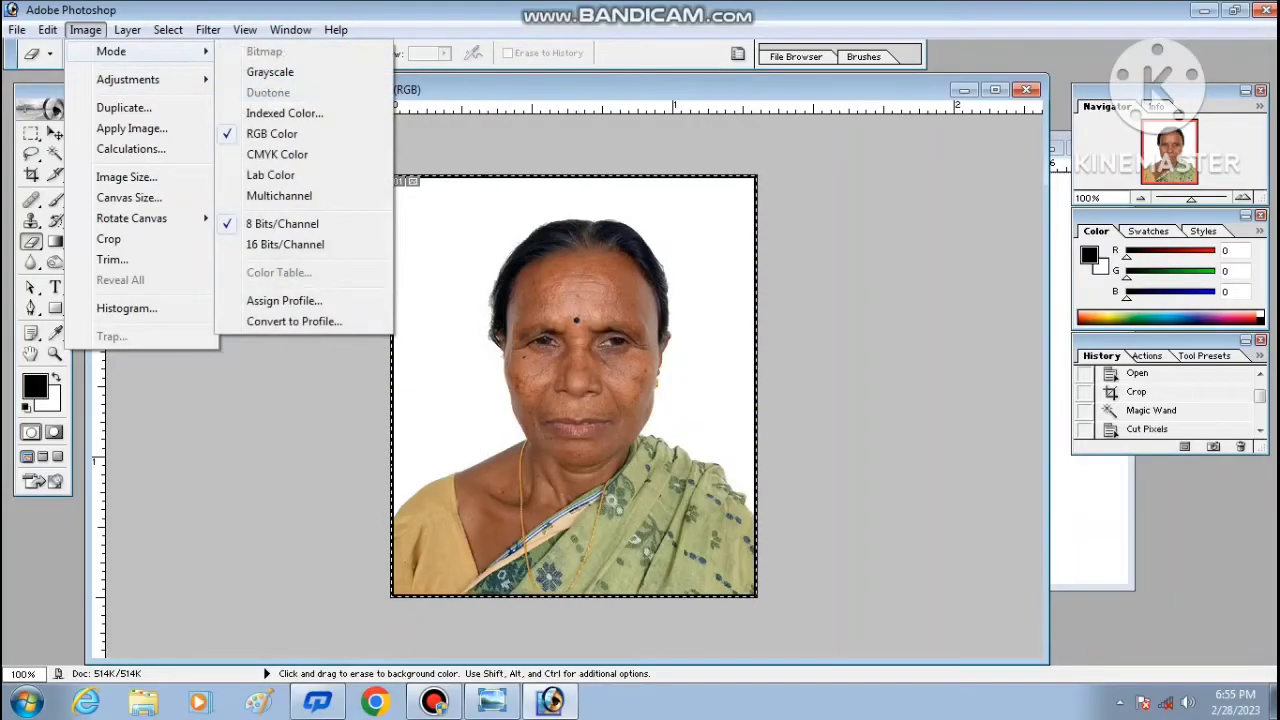
{"action": "key", "text": "Return"}
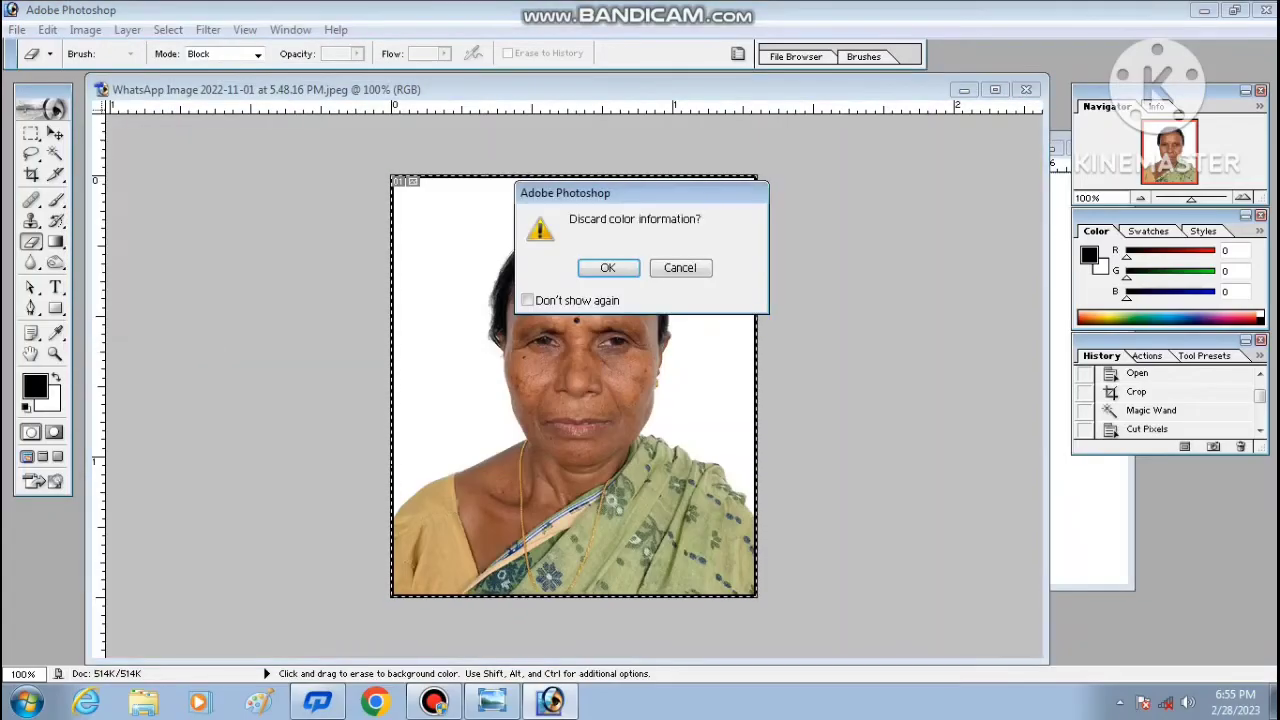
{"action": "key", "text": "Return"}
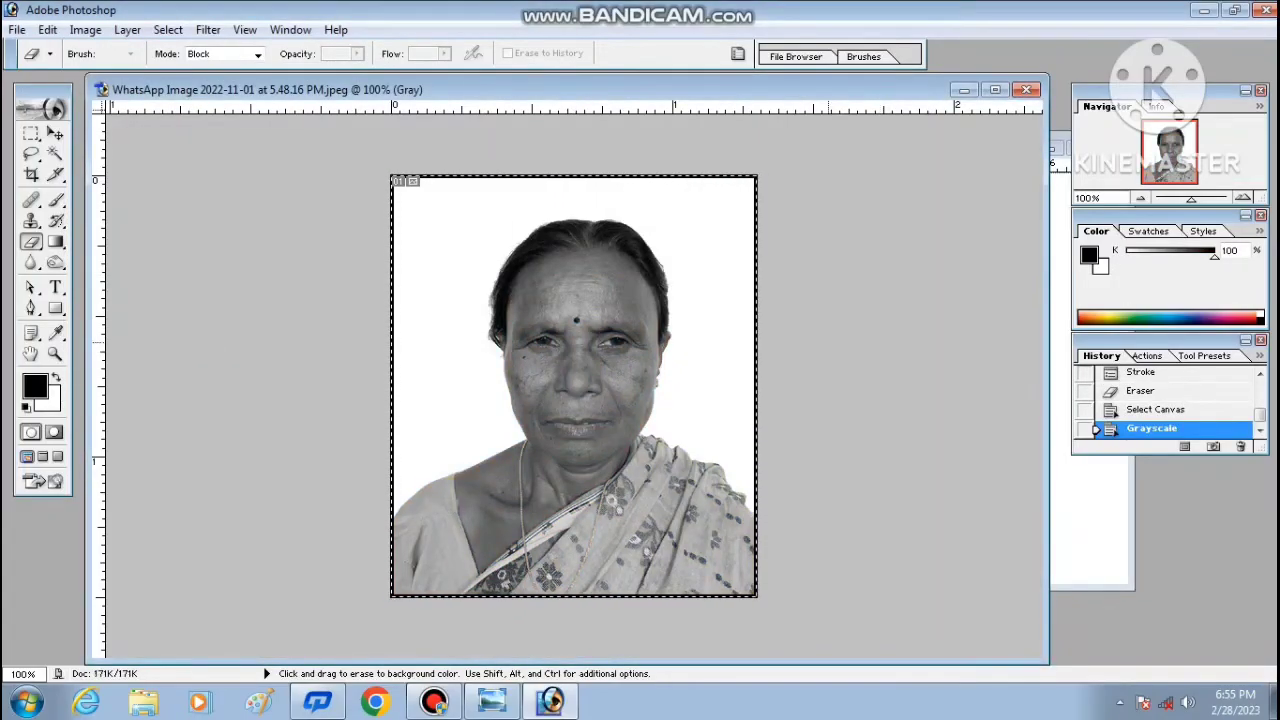
Add a Curves adjustment layer and bend the curve to lighten the portrait
{"action": "key", "text": "alt+l"}
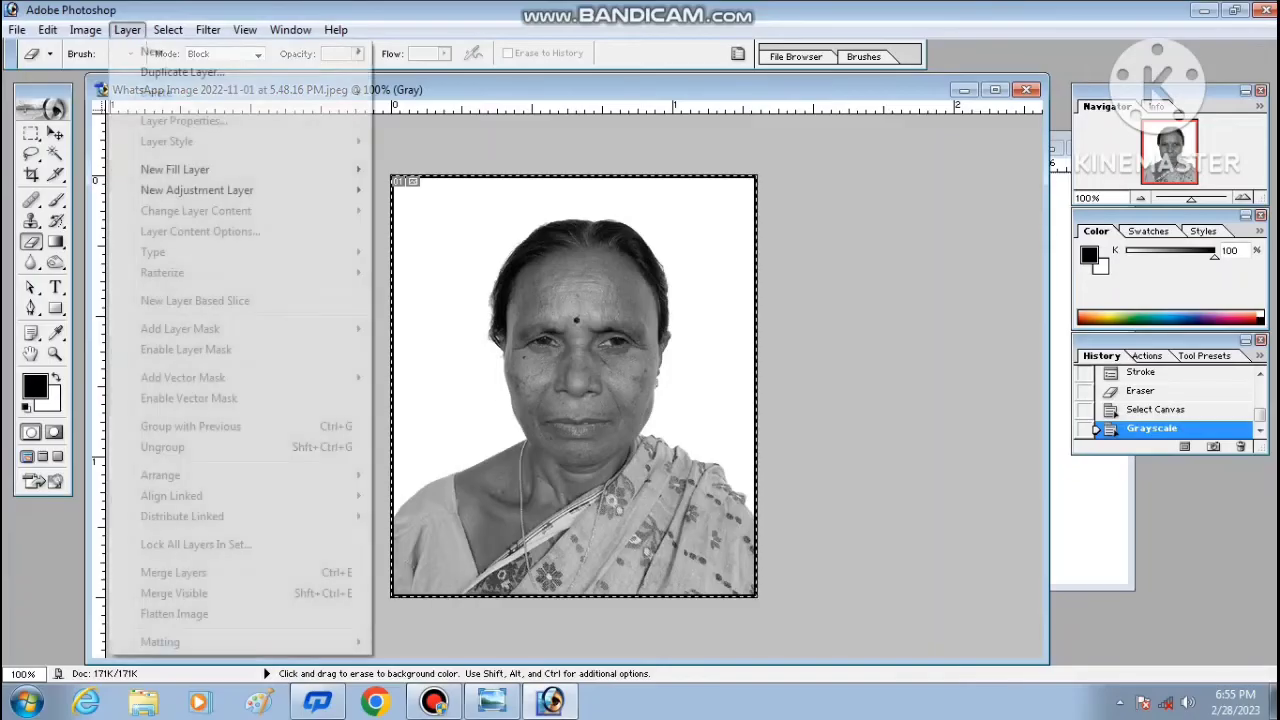
{"action": "key", "text": "Right"}
{"action": "key", "text": "Down"}
{"action": "key", "text": "Return"}
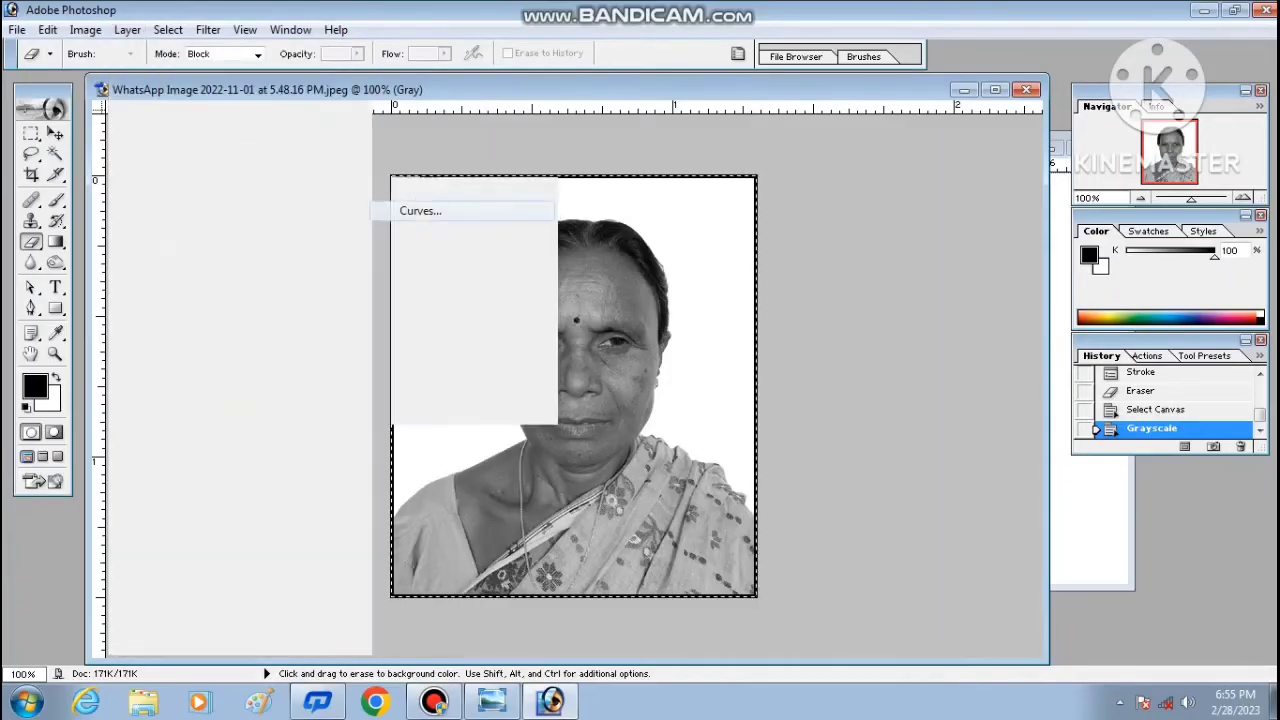
{"action": "key", "text": "Return"}
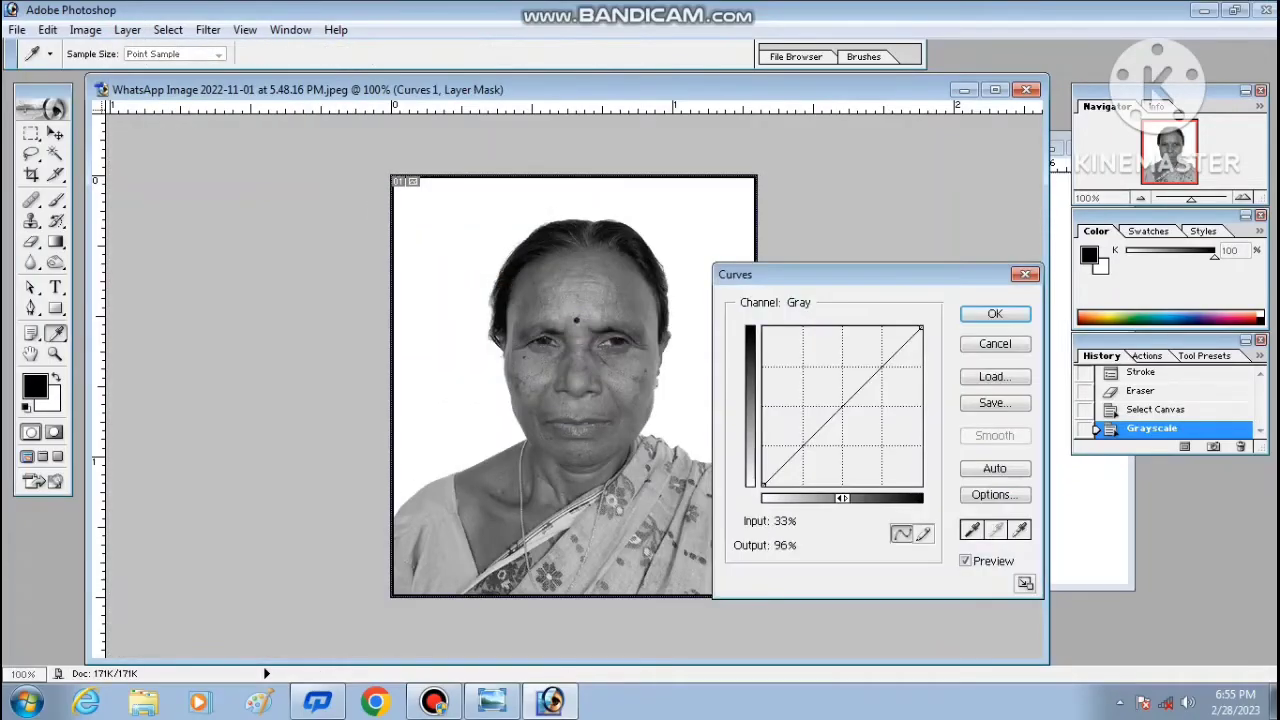
{"action": "left_click_drag", "start_coordinate": [842, 405], "coordinate": [855, 423]}
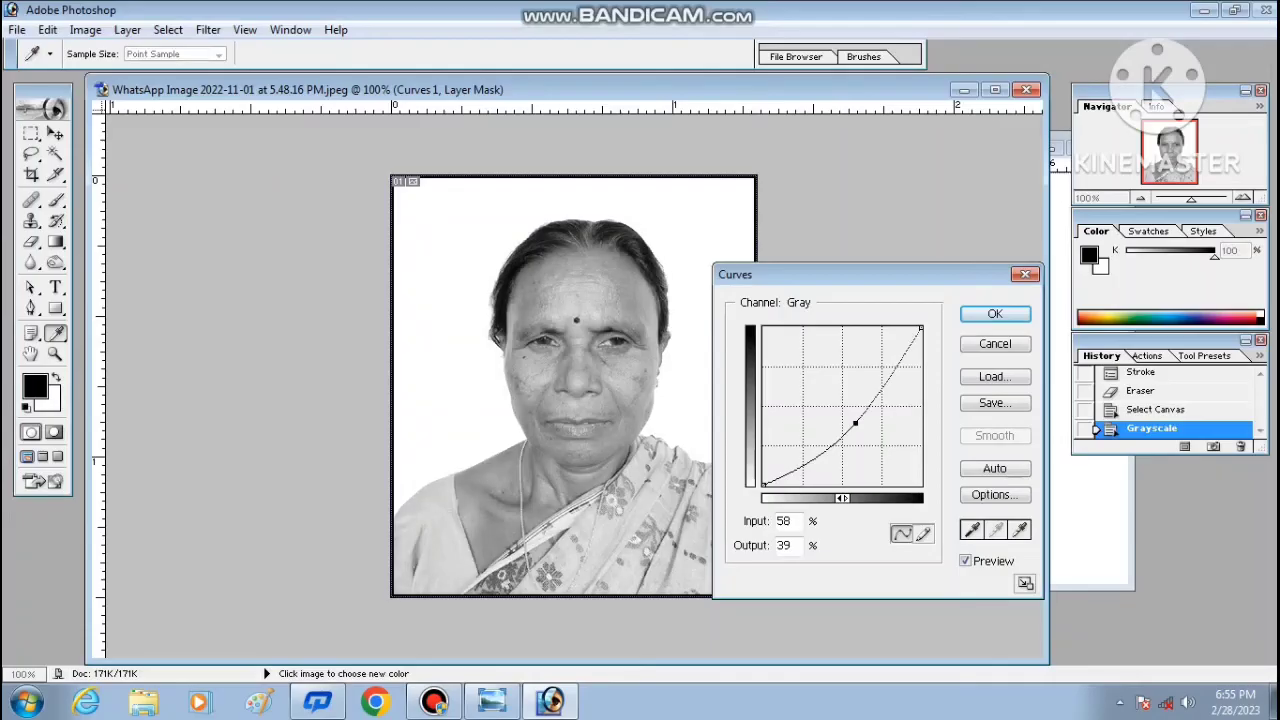
{"action": "left_click", "coordinate": [995, 314]}
Merge visible layers, reset colours to black and white, and zoom out beside the page
{"action": "key", "text": "e"}
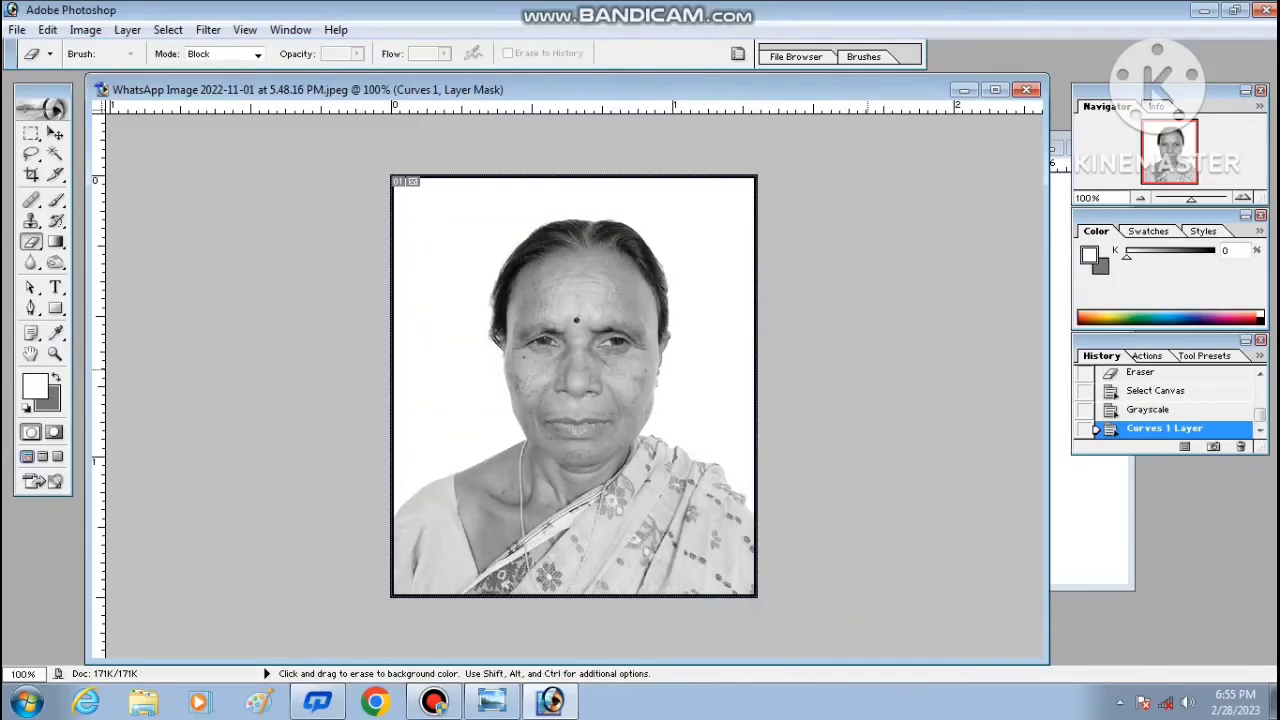
{"action": "key", "text": "ctrl+shift+e"}
{"action": "key", "text": "d"}
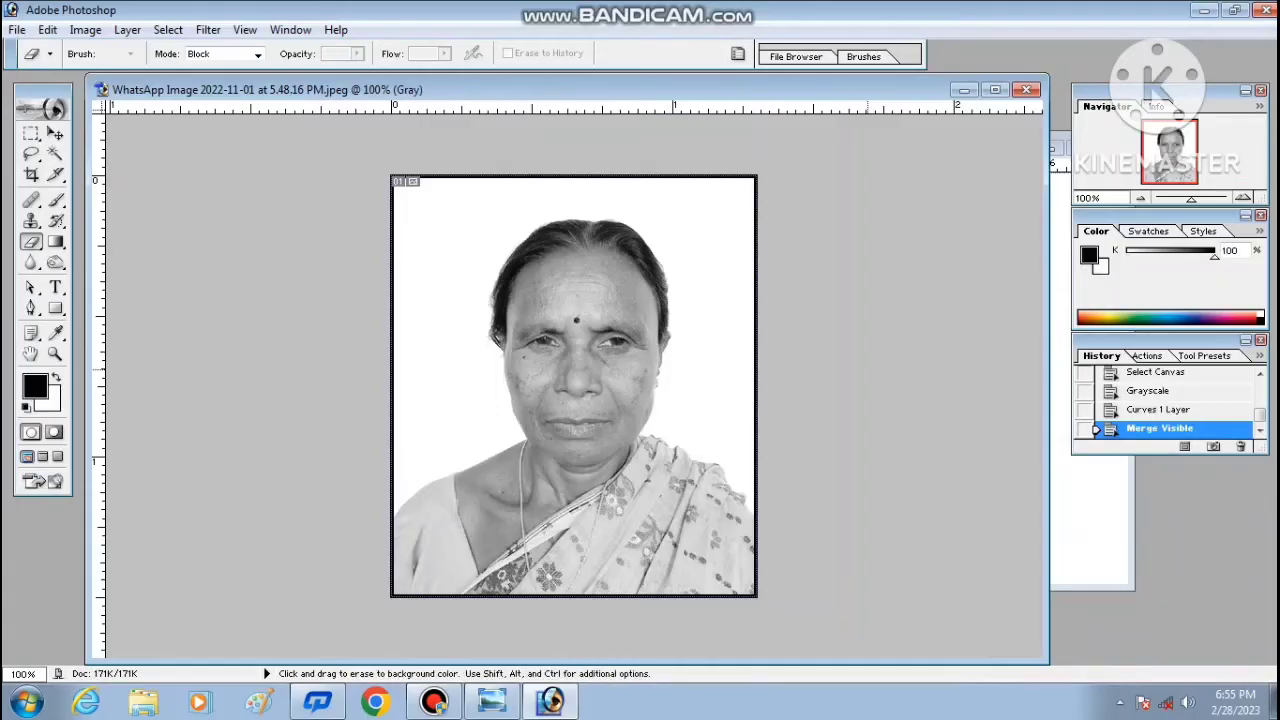
{"action": "key", "text": "ctrl+minus"}
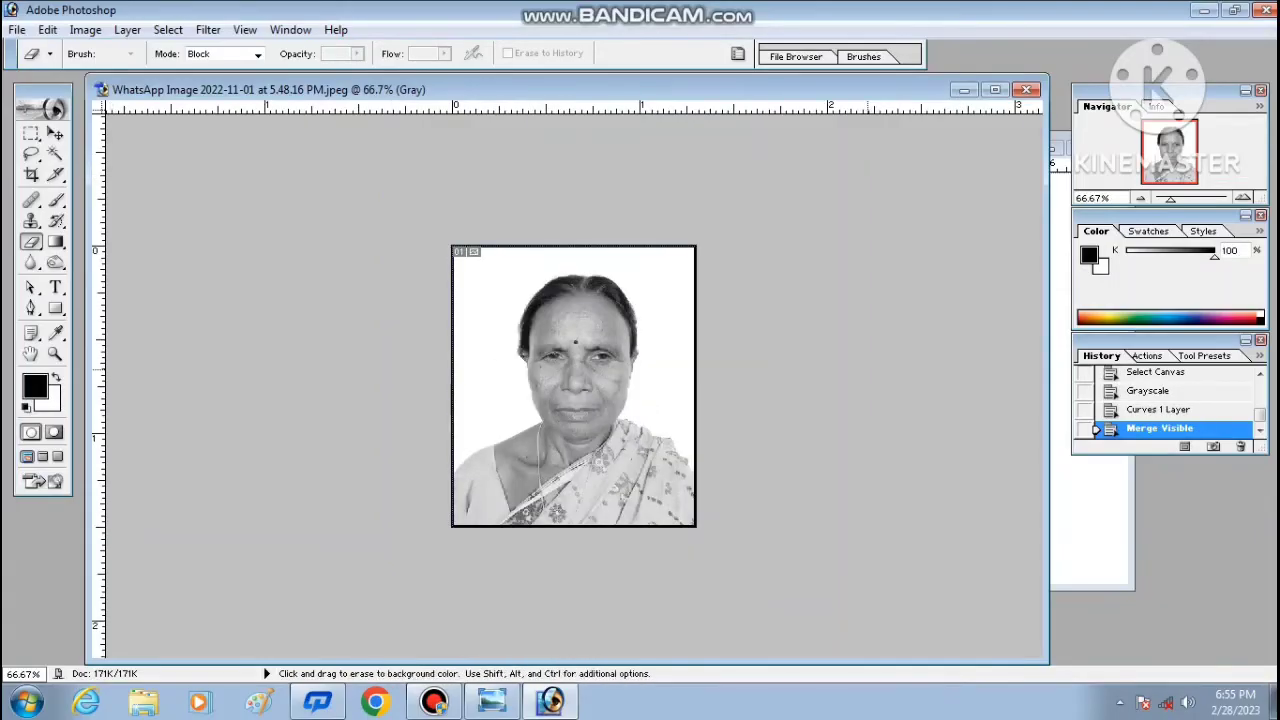
{"action": "left_click_drag", "start_coordinate": [860, 90], "coordinate": [677, 84]}
Copy the grayscale portrait onto the A4 page's top-left corner
{"action": "left_click", "coordinate": [700, 400]}
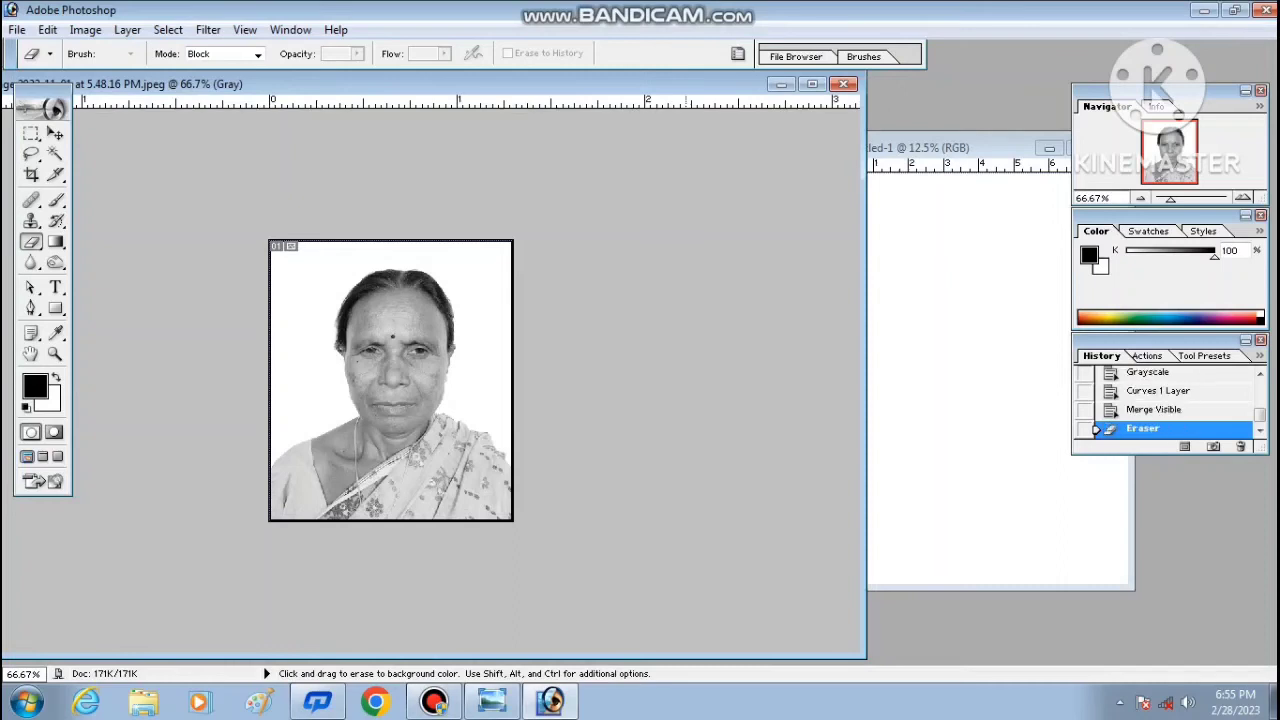
{"action": "key", "text": "ctrl+a"}
{"action": "left_click_drag", "start_coordinate": [390, 380], "coordinate": [871, 300]}
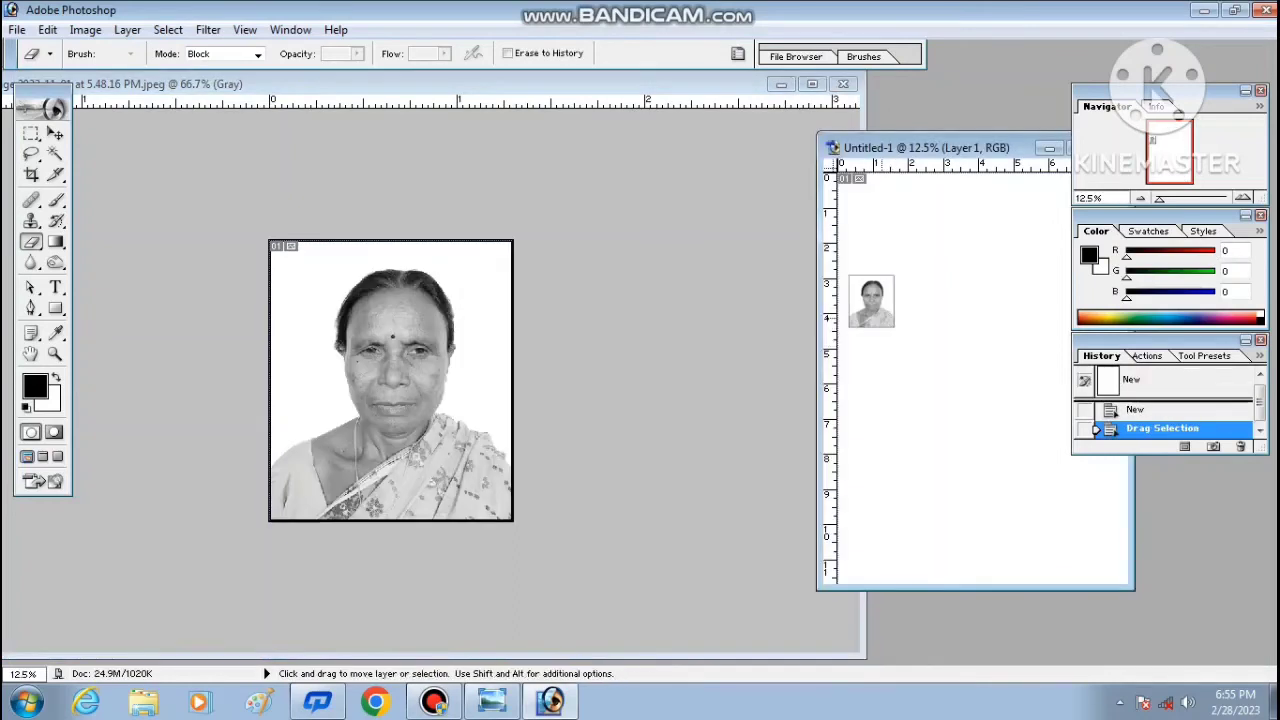
{"action": "left_click_drag", "start_coordinate": [960, 147], "coordinate": [850, 122]}
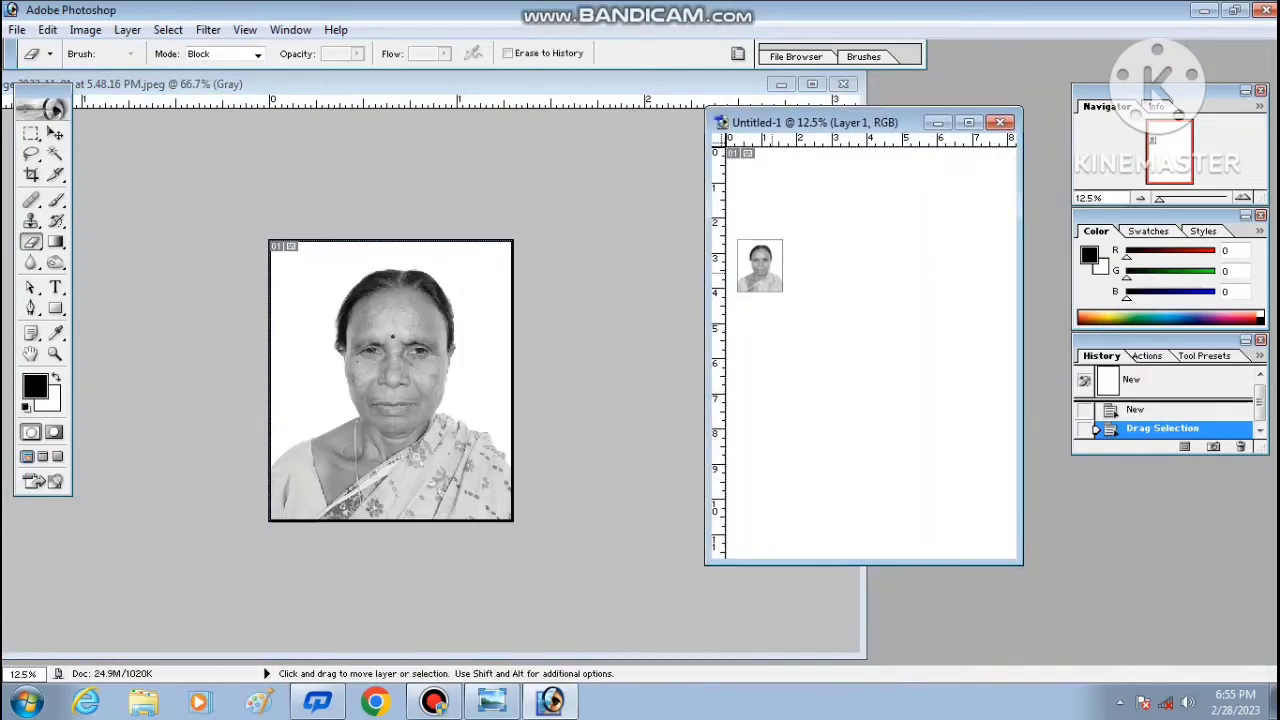
{"action": "left_click_drag", "start_coordinate": [760, 265], "coordinate": [752, 178]}
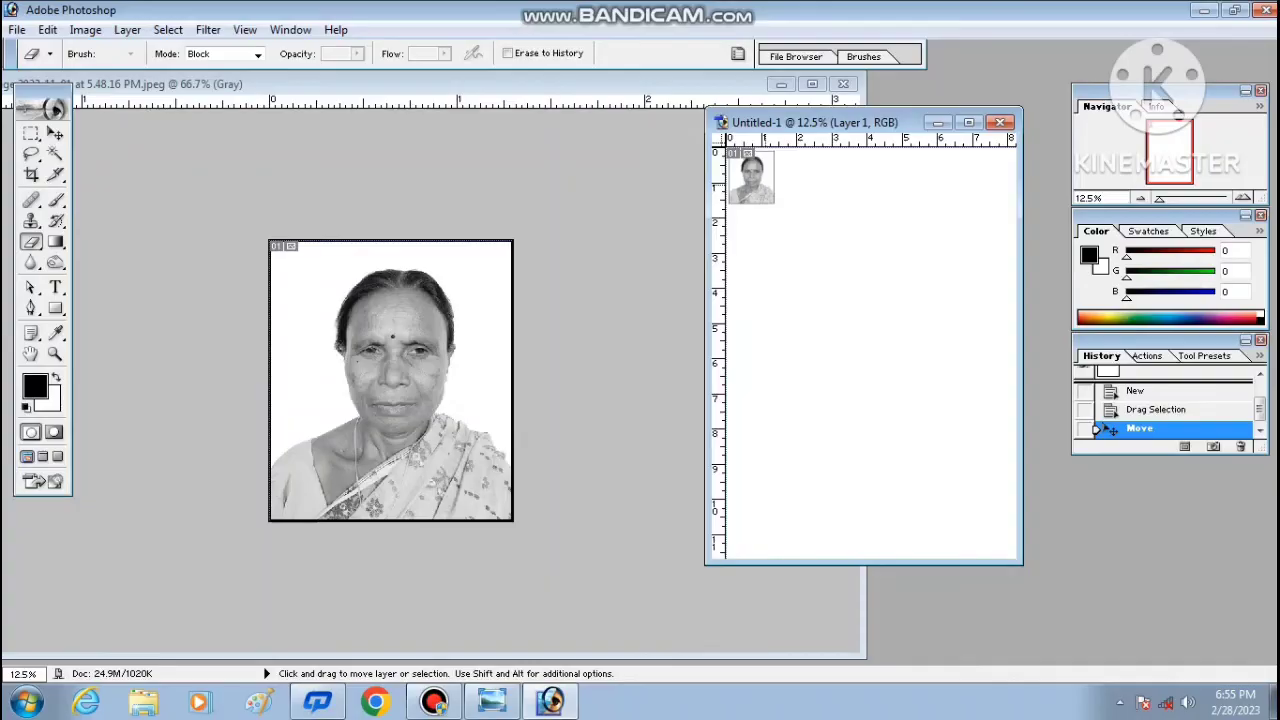
Add five more copies along the top row, nudging each into alignment with arrow keys
{"action": "left_click_drag", "start_coordinate": [752, 178], "coordinate": [797, 178]}
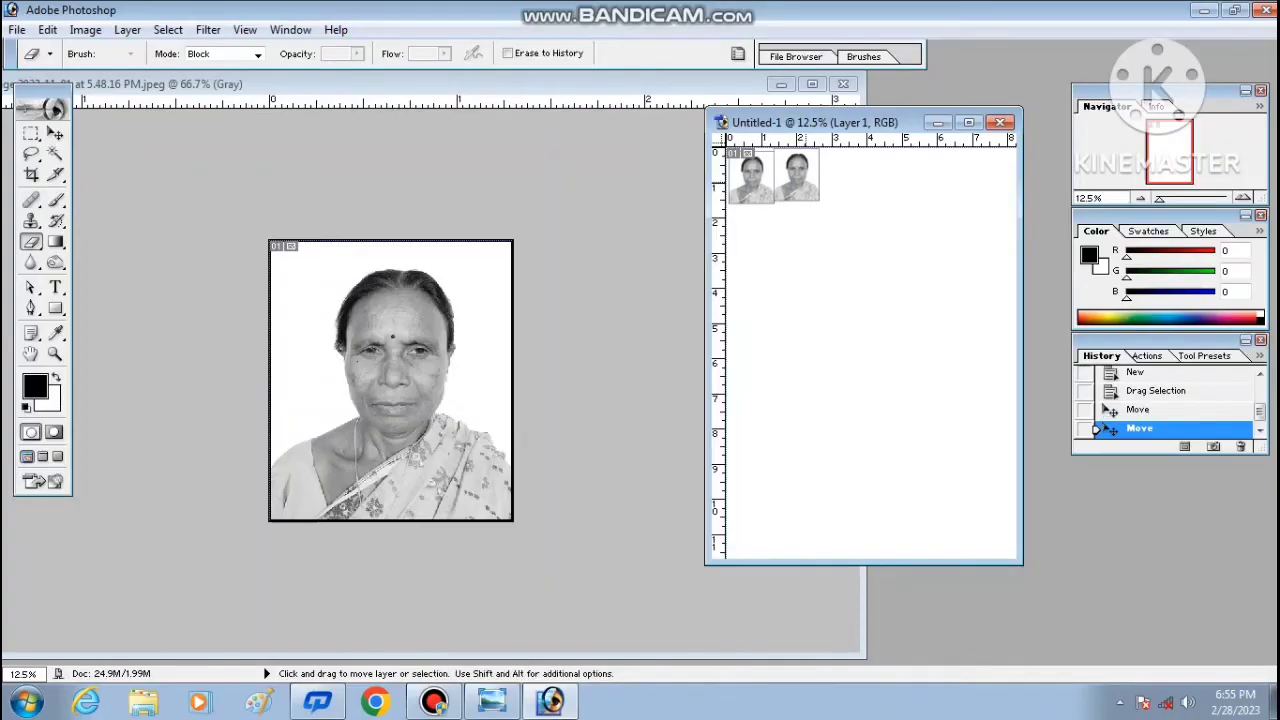
{"action": "key", "text": "Right"}
{"action": "key", "text": "Right"}
{"action": "key", "text": "Right"}
{"action": "key", "text": "Right"}
{"action": "key", "text": "Right"}
{"action": "key", "text": "Right"}
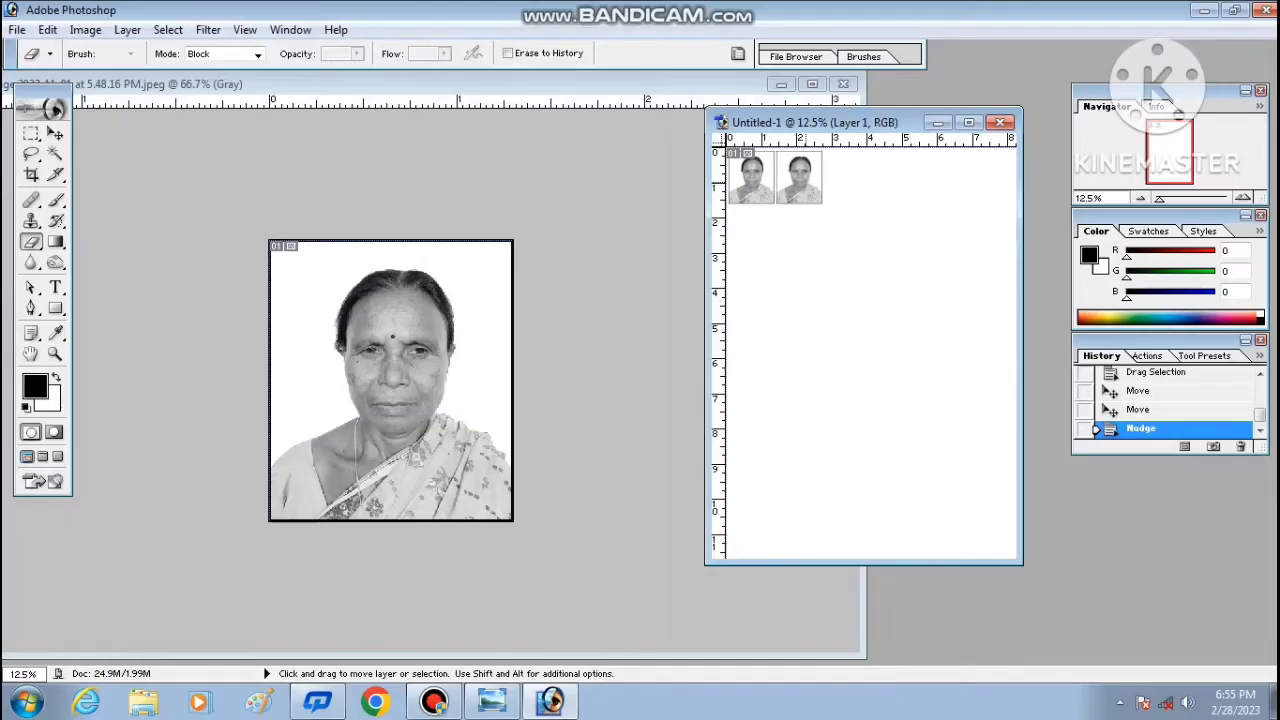
{"action": "left_click_drag", "start_coordinate": [799, 178], "coordinate": [840, 178]}
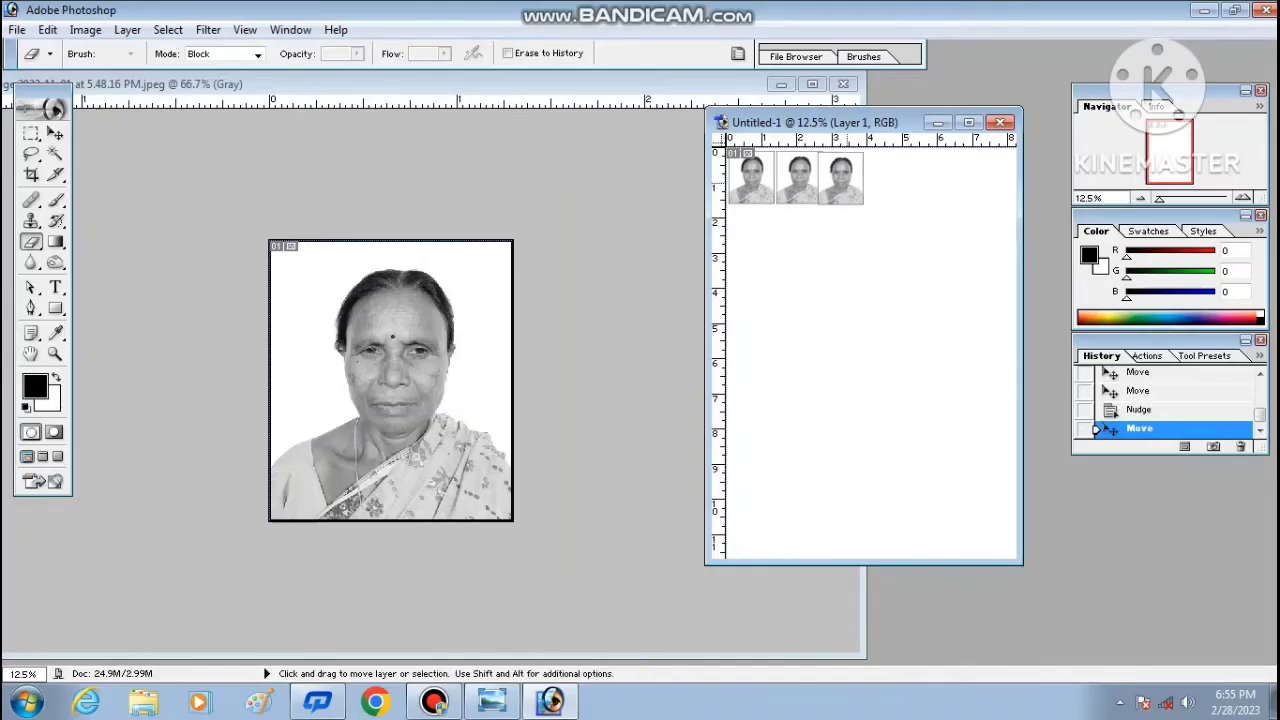
{"action": "key", "text": "Right"}
{"action": "key", "text": "Right"}
{"action": "key", "text": "Right"}
{"action": "key", "text": "Right"}
{"action": "key", "text": "Right"}
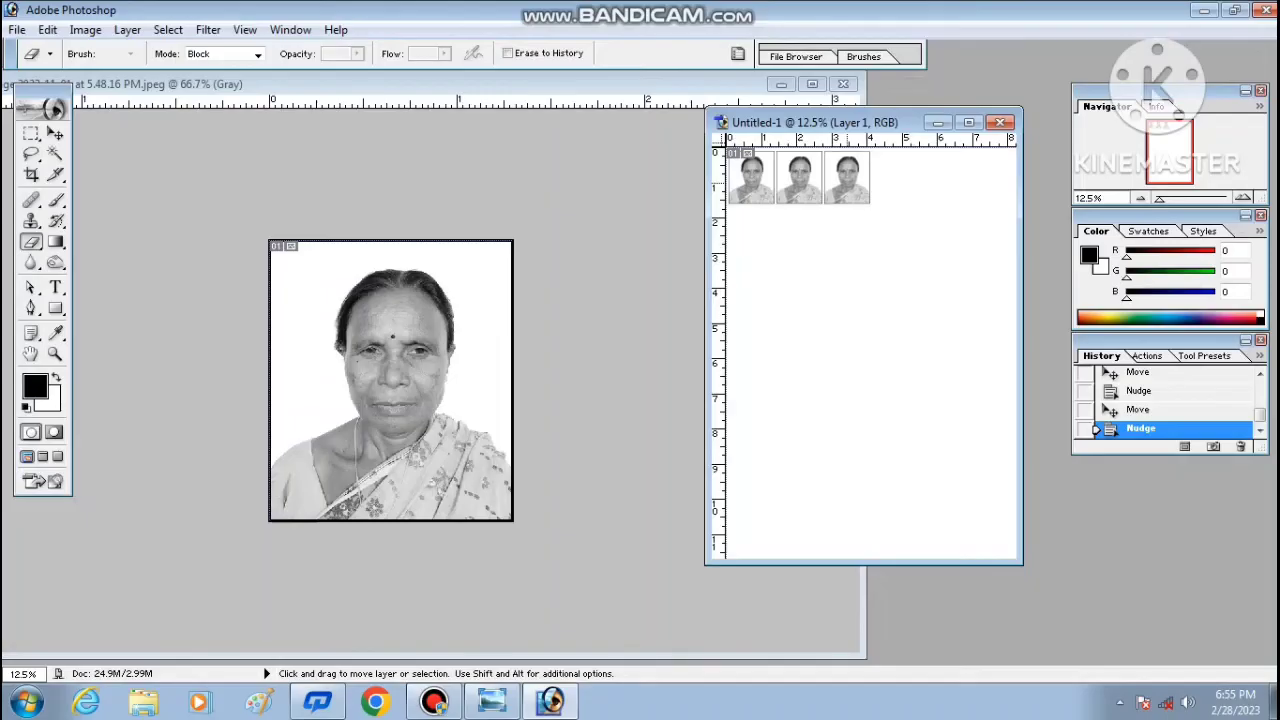
{"action": "left_click_drag", "start_coordinate": [847, 178], "coordinate": [895, 178]}
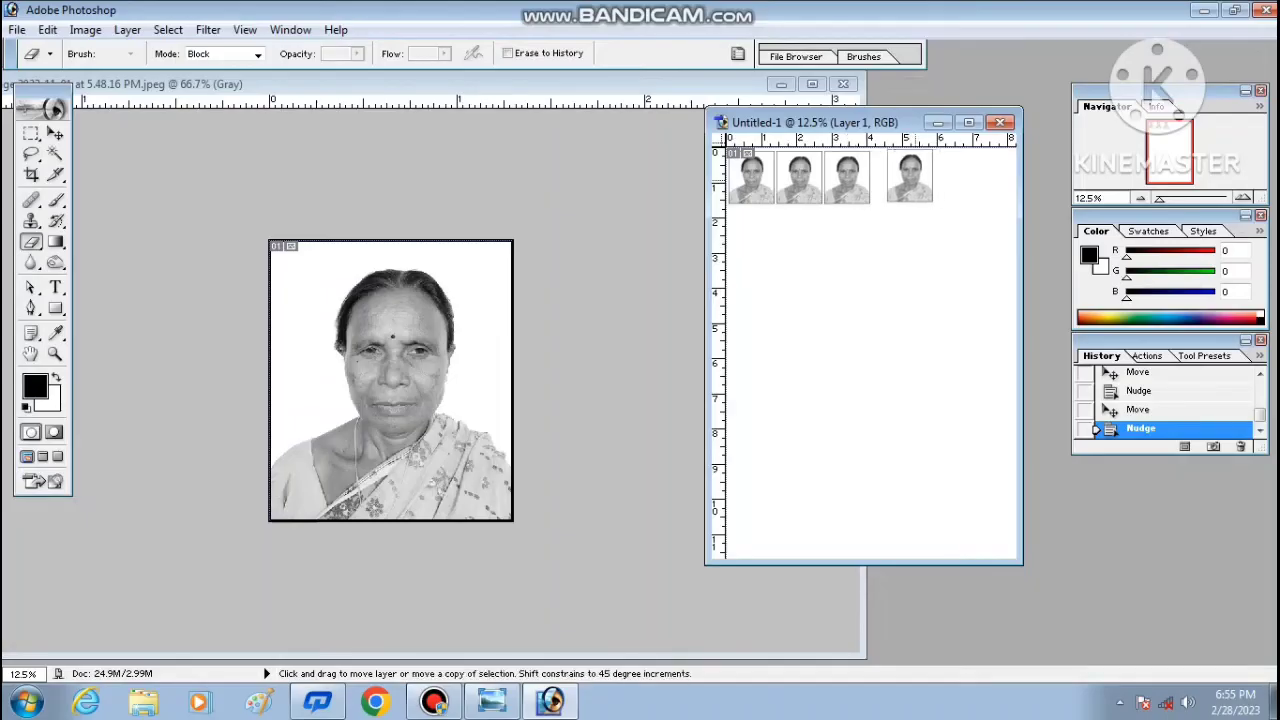
{"action": "key", "text": "Right"}
{"action": "key", "text": "Right"}
{"action": "key", "text": "Right"}
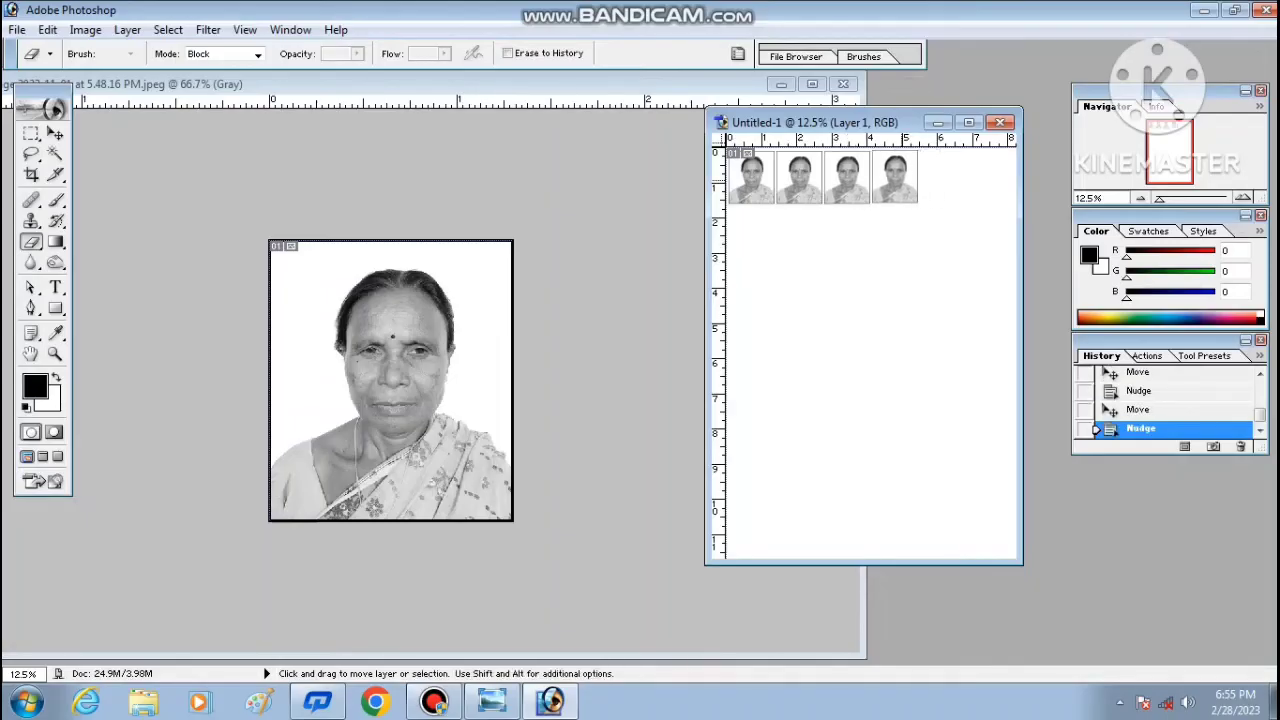
{"action": "key", "text": "Right"}
{"action": "left_click_drag", "start_coordinate": [895, 178], "coordinate": [935, 178]}
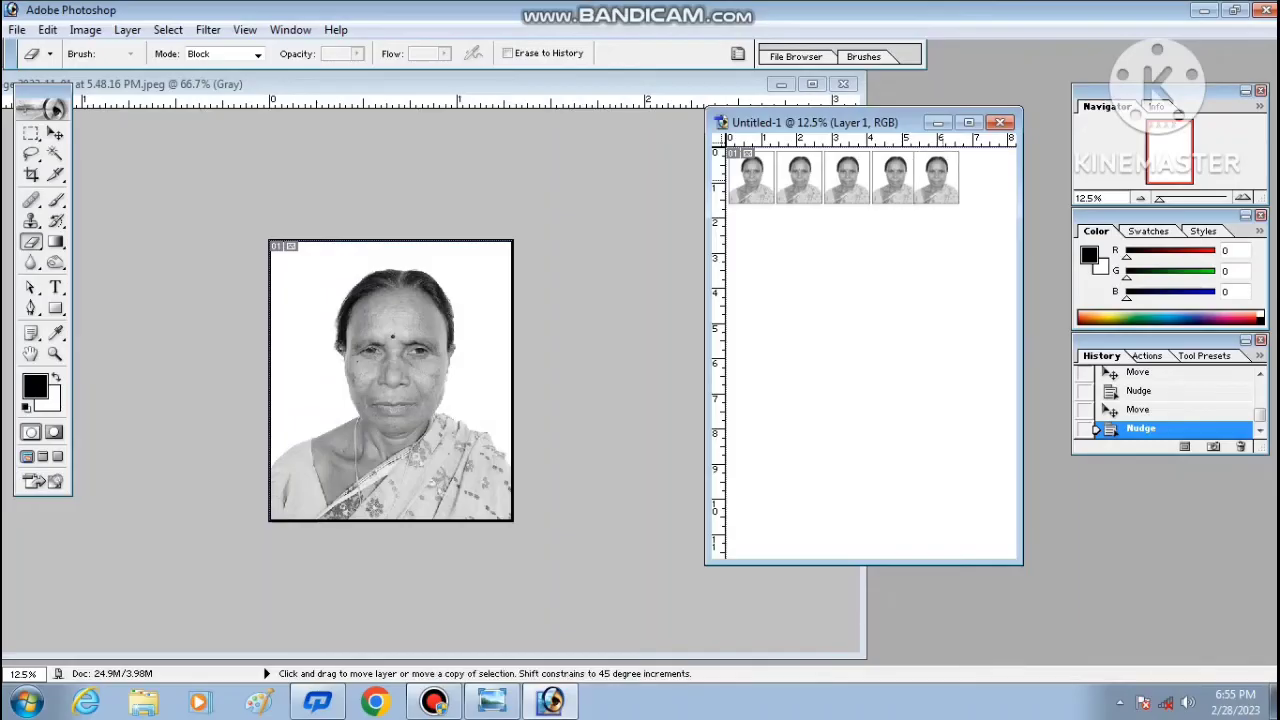
{"action": "key", "text": "Right"}
{"action": "key", "text": "Right"}
{"action": "key", "text": "Right"}
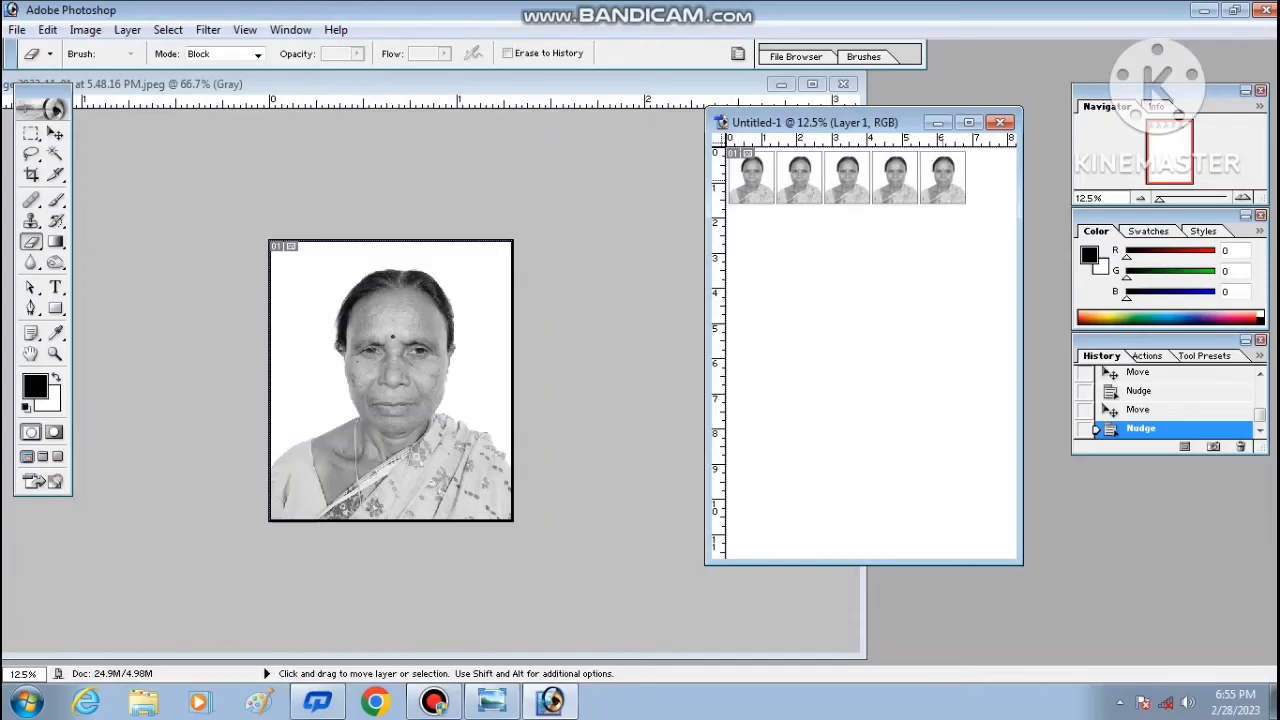
{"action": "left_click_drag", "start_coordinate": [943, 178], "coordinate": [995, 178]}
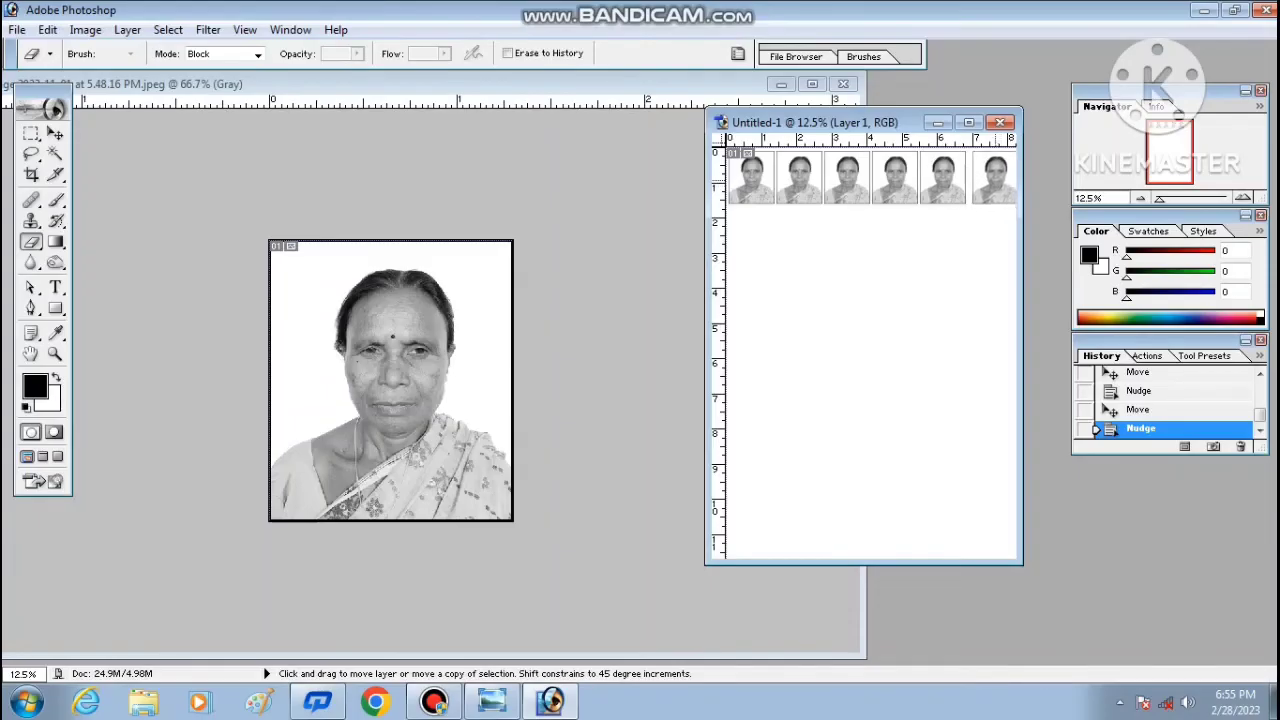
{"action": "key", "text": "shift+Left"}
{"action": "key", "text": "shift+Left"}
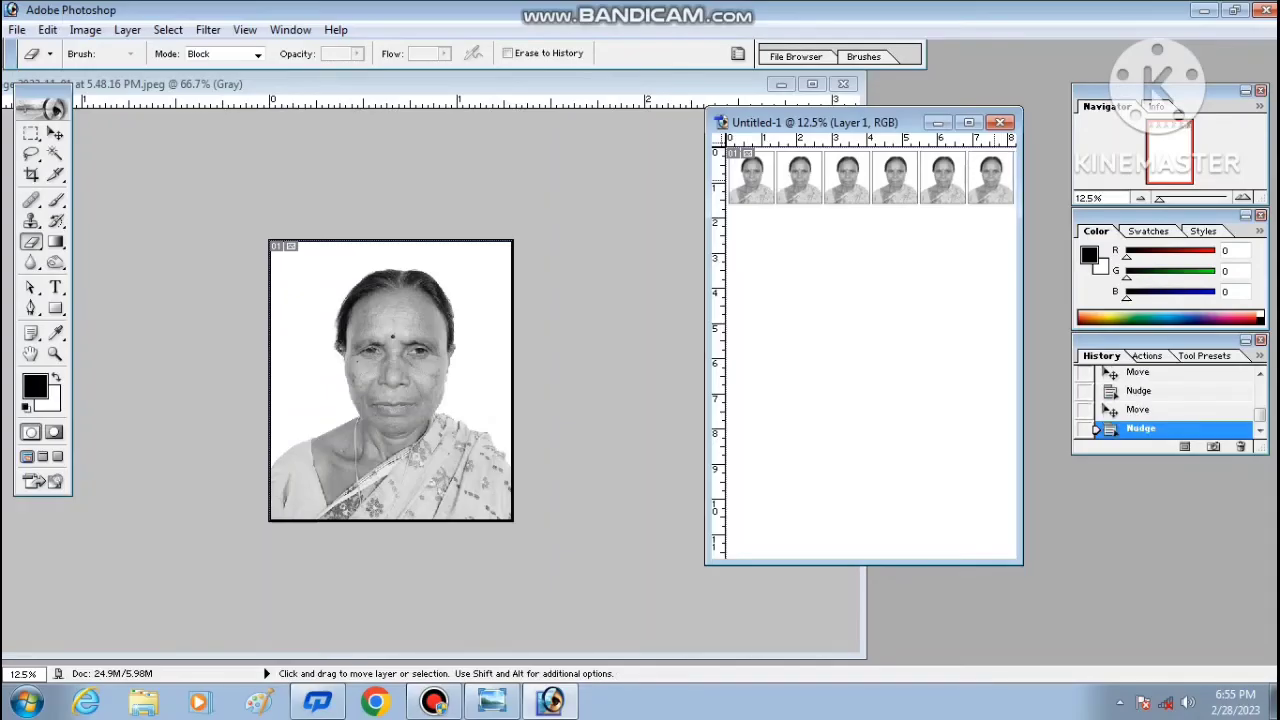
{"action": "key", "text": "shift+Left"}
Start a second row under the first with three portrait copies nudged into line
{"action": "left_click_drag", "start_coordinate": [990, 178], "coordinate": [753, 235]}
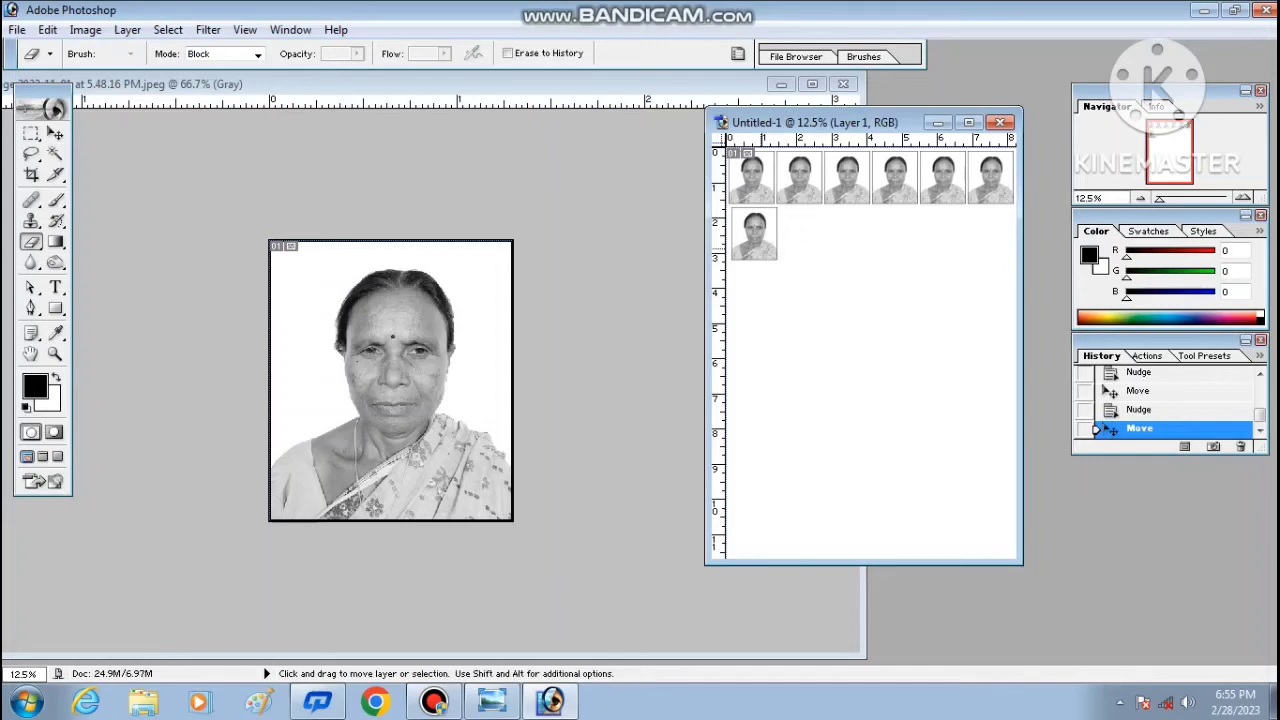
{"action": "key", "text": "shift+Left"}
{"action": "key", "text": "shift+Left"}
{"action": "left_click_drag", "start_coordinate": [753, 235], "coordinate": [797, 235]}
{"action": "key", "text": "shift+Right"}
{"action": "key", "text": "shift+Right"}
{"action": "key", "text": "shift+Right"}
{"action": "key", "text": "shift+Right"}
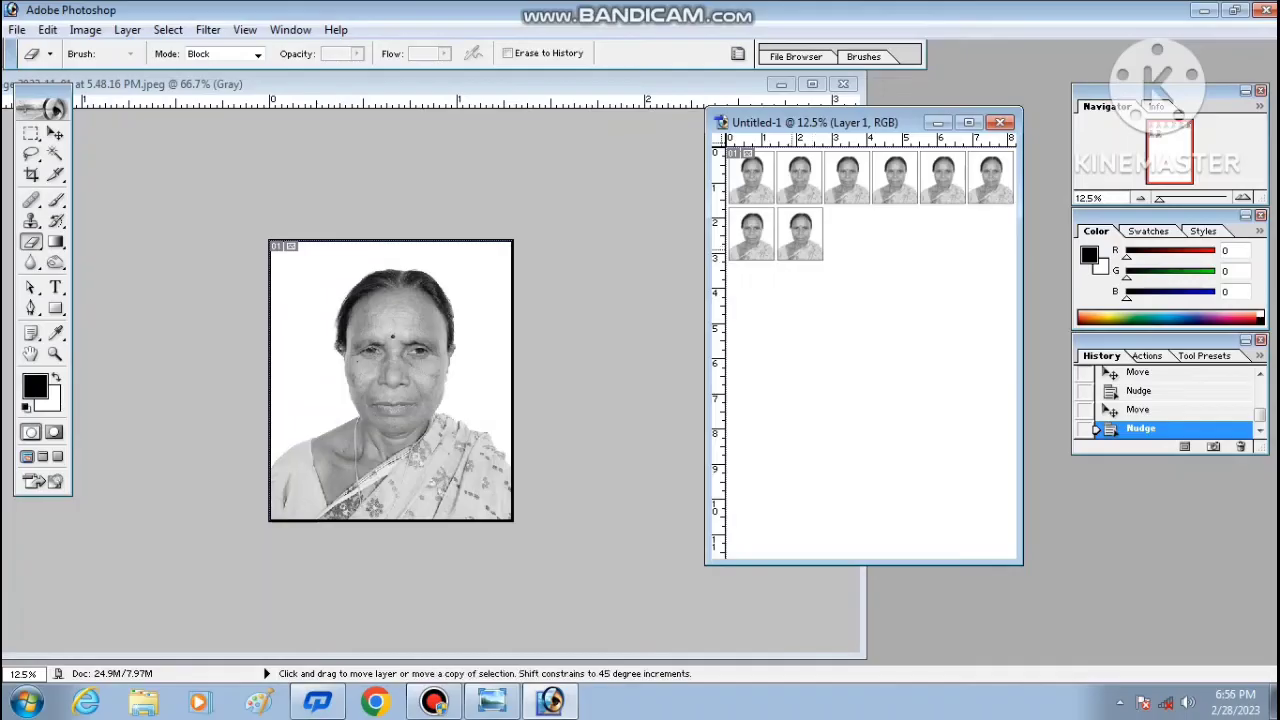
{"action": "left_click_drag", "start_coordinate": [800, 235], "coordinate": [847, 235]}
{"action": "key", "text": "Right"}
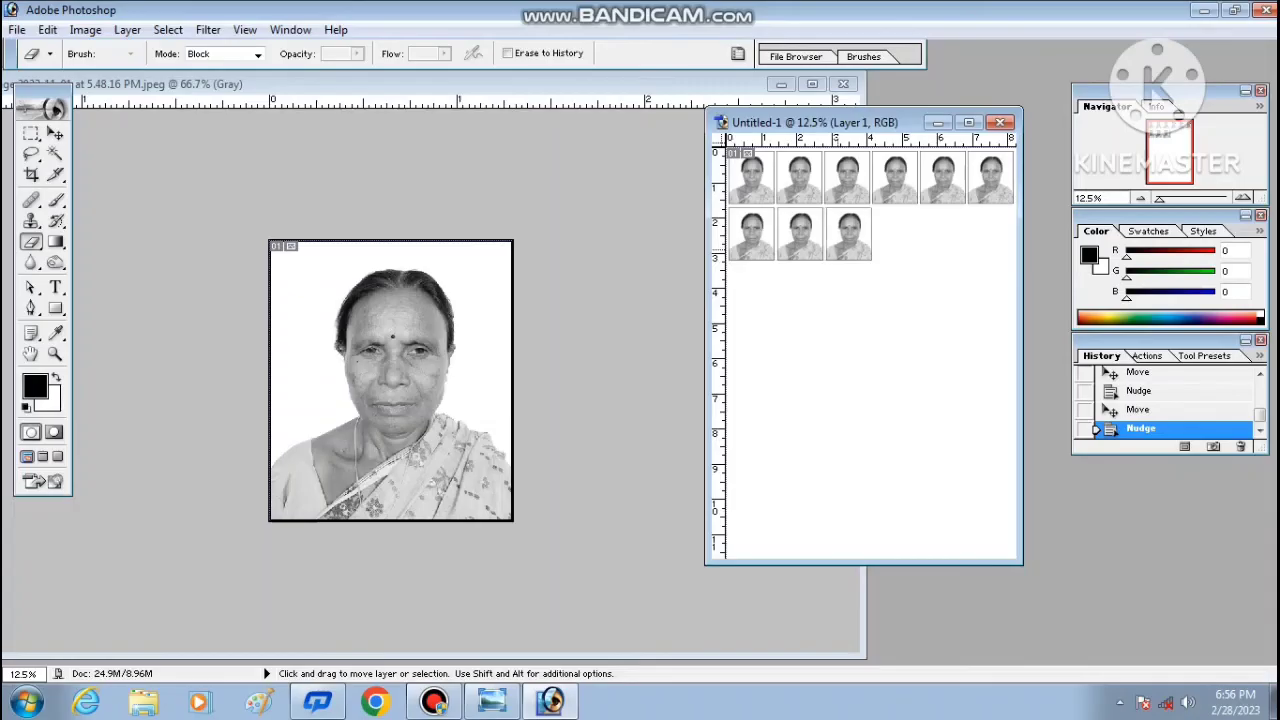
Add three more aligned copies to complete the six-photo second row, then open Print with Preview
{"action": "left_click_drag", "start_coordinate": [848, 235], "coordinate": [889, 235]}
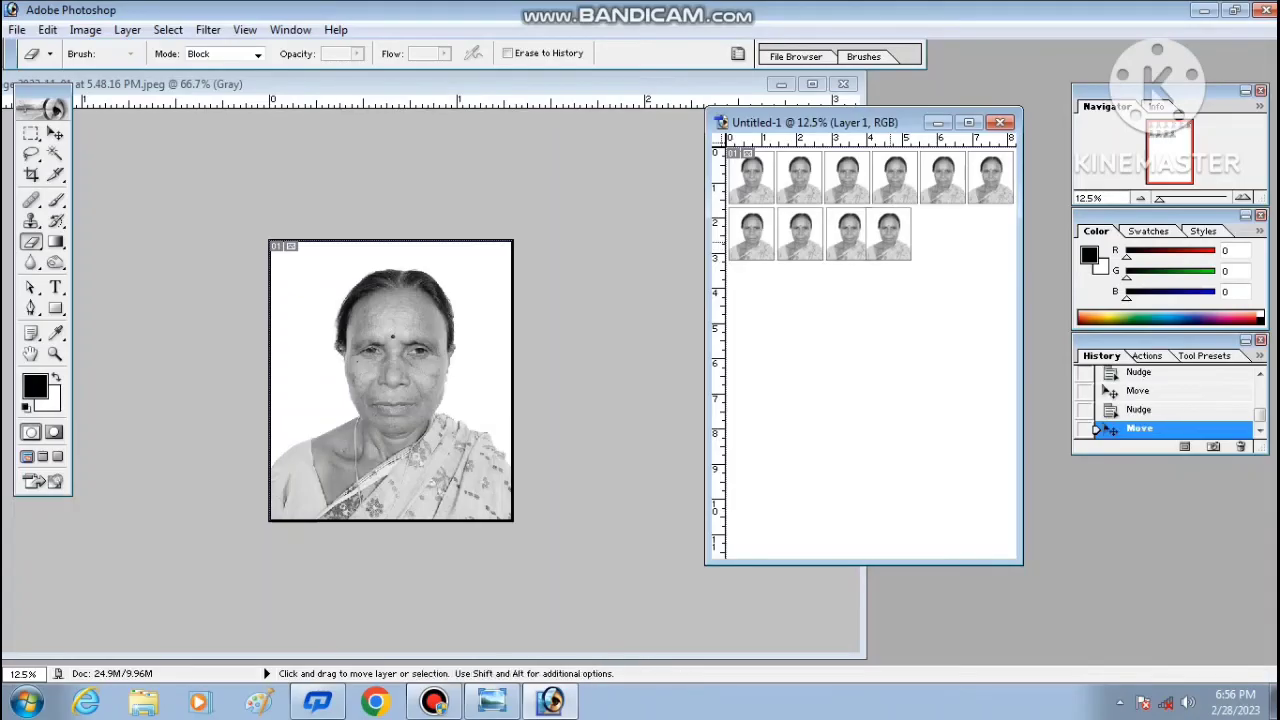
{"action": "key", "text": "shift+Right"}
{"action": "key", "text": "shift+Right"}
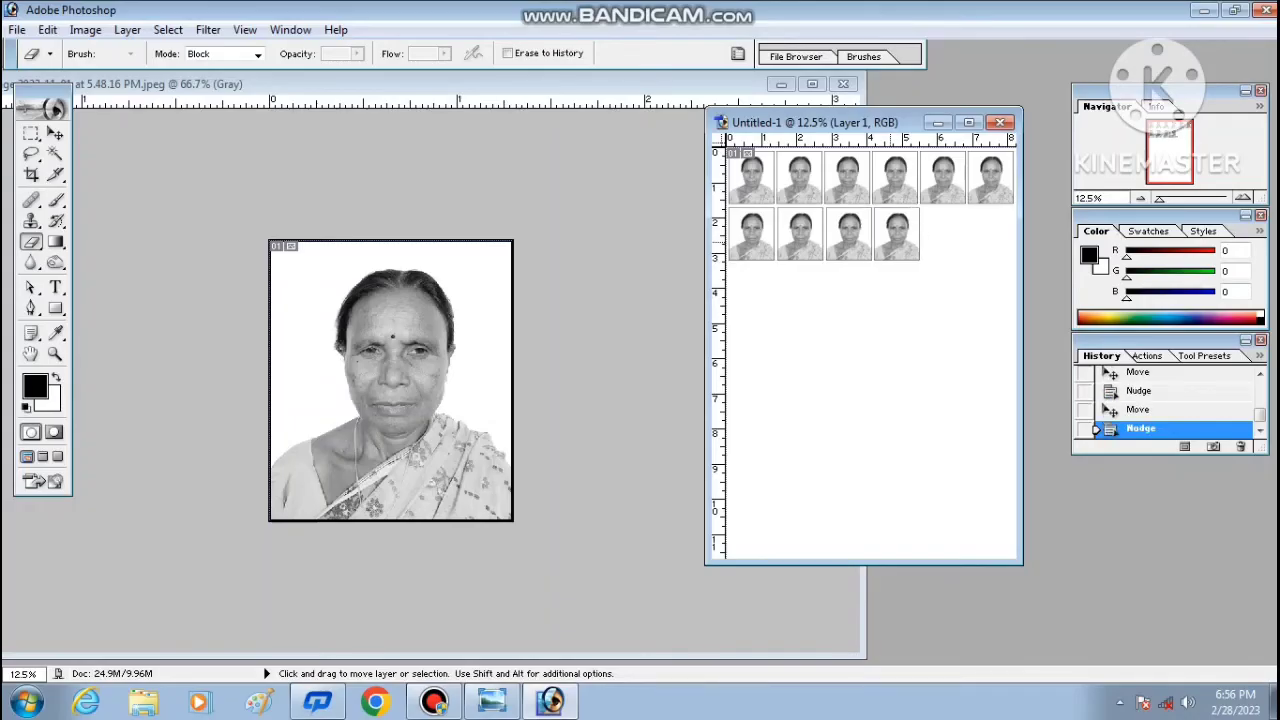
{"action": "left_click_drag", "start_coordinate": [896, 235], "coordinate": [937, 235]}
{"action": "key", "text": "shift+Right"}
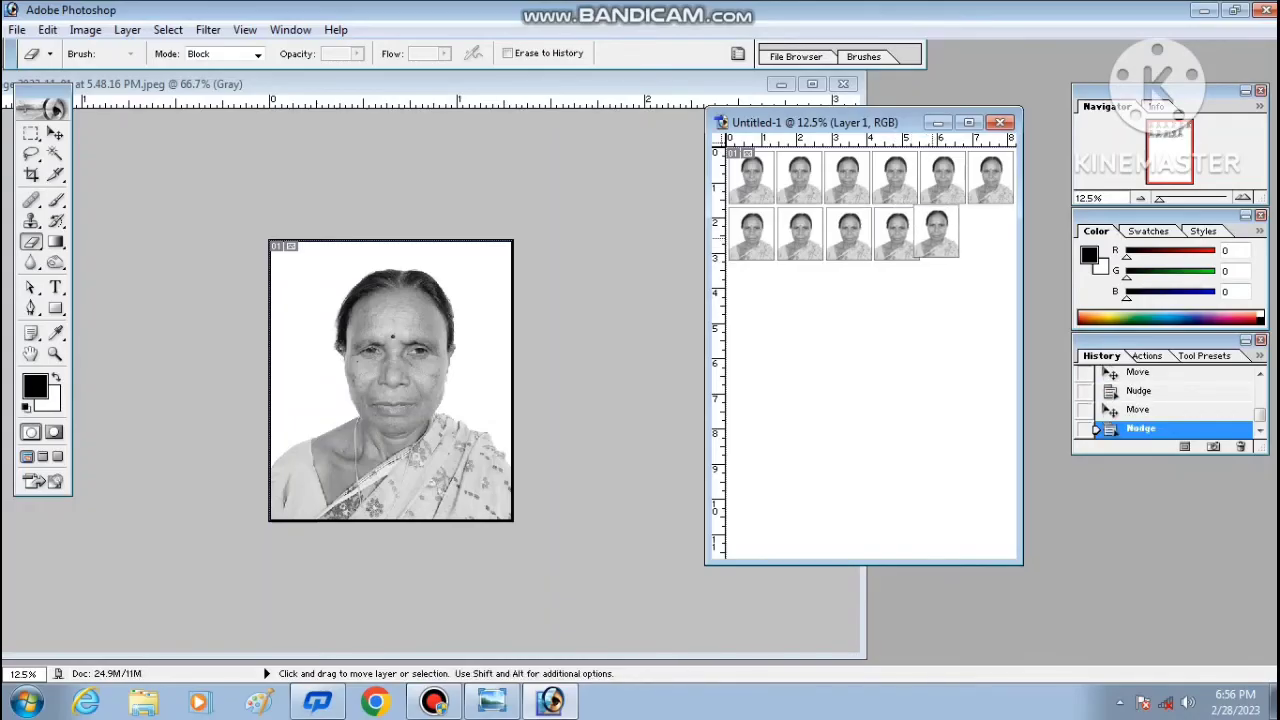
{"action": "key", "text": "shift+Right"}
{"action": "key", "text": "shift+Right"}
{"action": "key", "text": "shift+Right"}
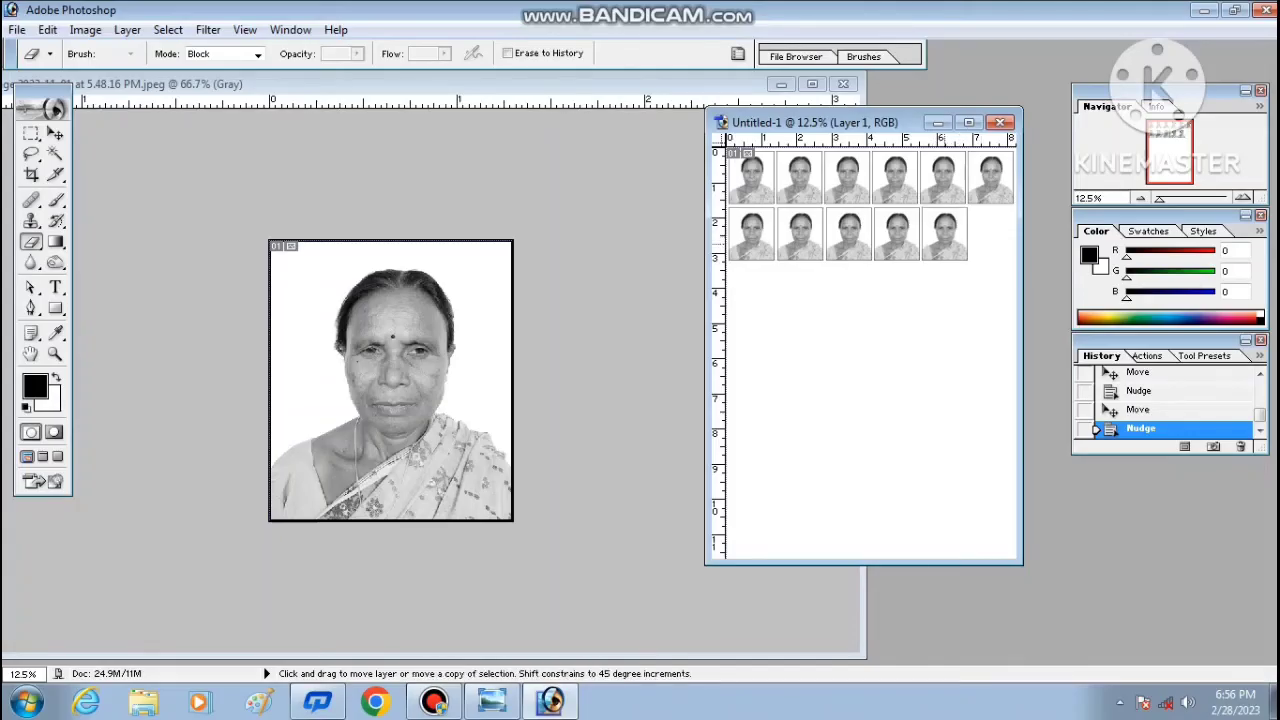
{"action": "left_click_drag", "start_coordinate": [944, 235], "coordinate": [994, 235]}
{"action": "key", "text": "shift+Right"}
{"action": "key", "text": "shift+Right"}
{"action": "key", "text": "shift+Right"}
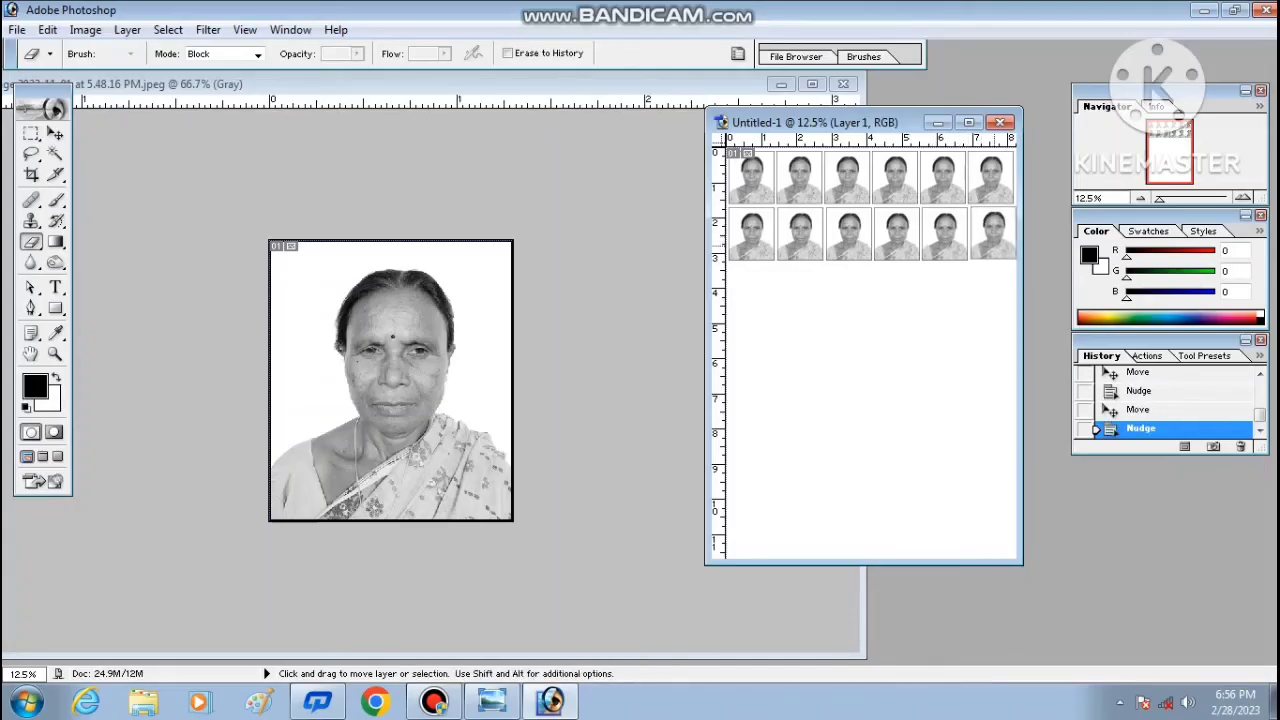
{"action": "key", "text": "shift+Right"}
{"action": "key", "text": "shift+Right"}
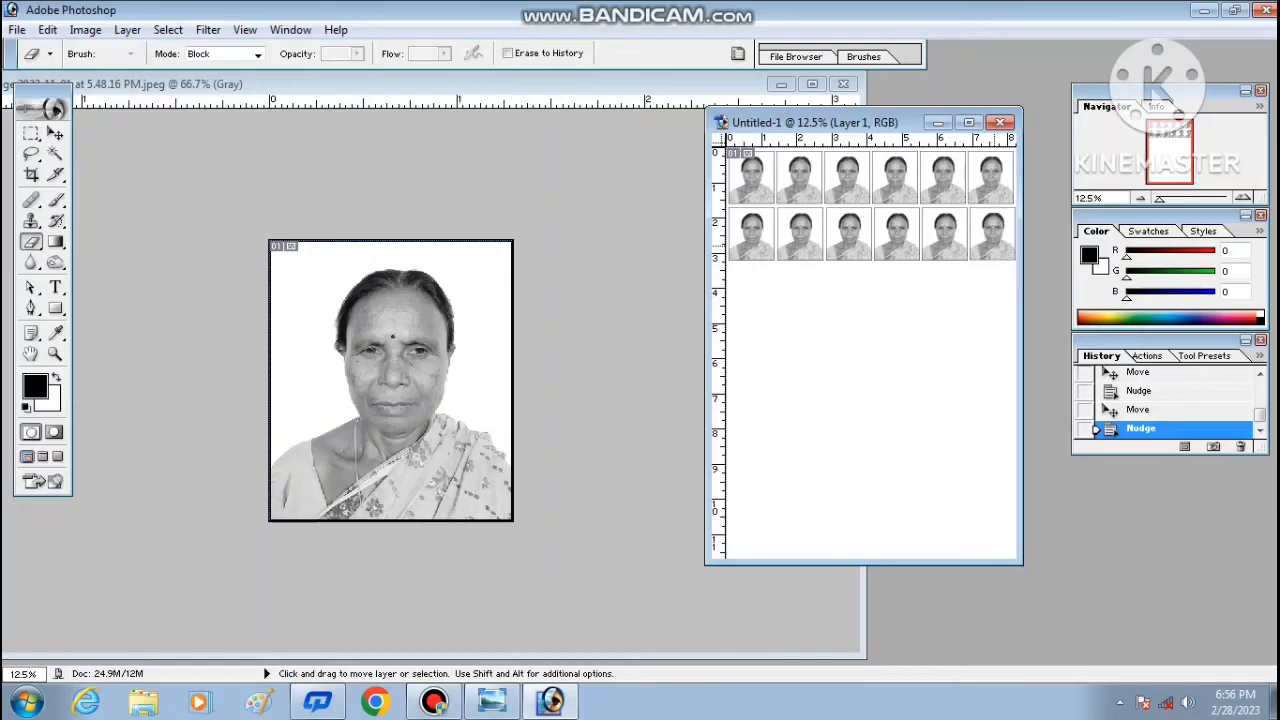
{"action": "key", "text": "ctrl+alt+p"}
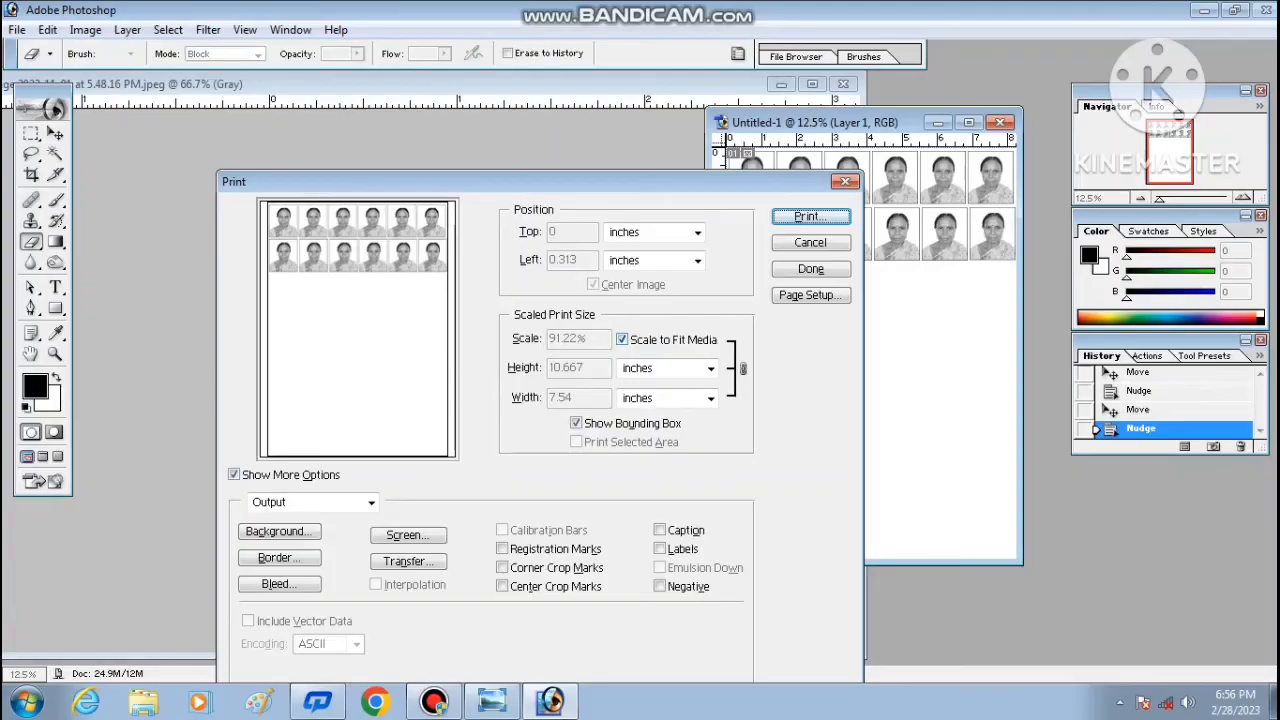
Choose the HP Ink Tank 310 series printer and open its document properties
{"action": "key", "text": "Return"}
{"action": "key", "text": "alt+Down"}
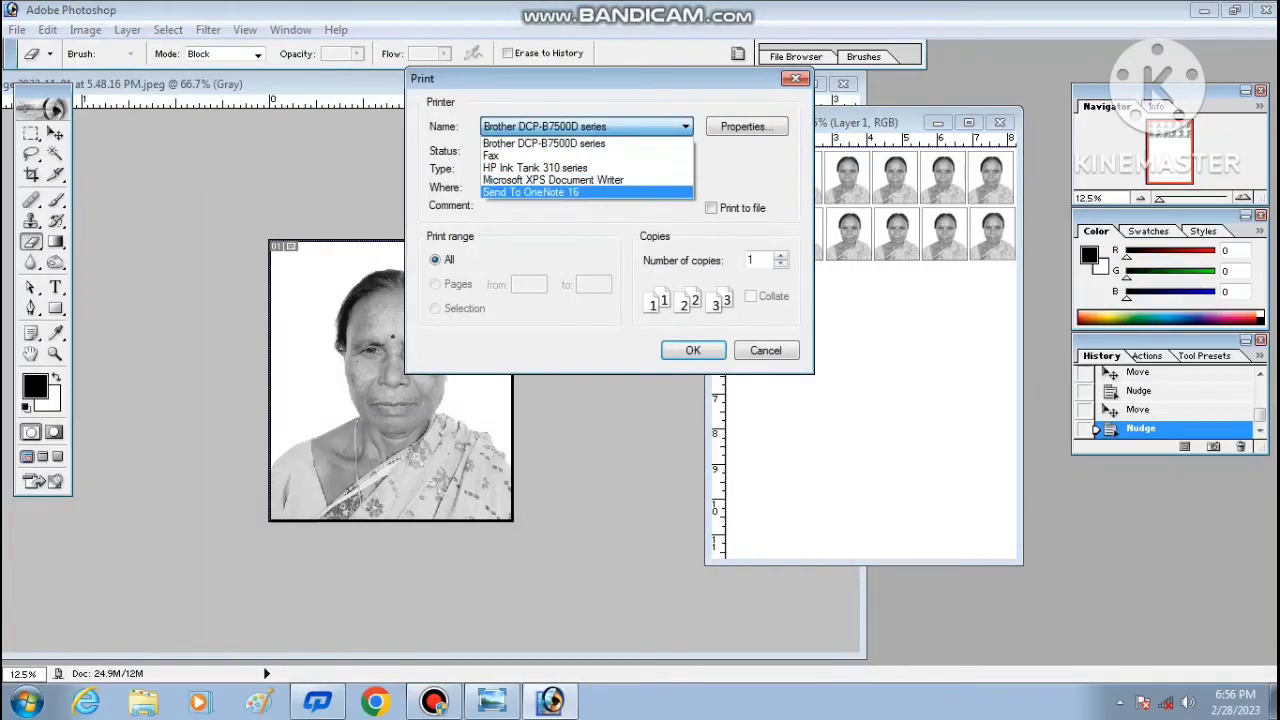
{"action": "key", "text": "Up"}
{"action": "key", "text": "Up"}
{"action": "key", "text": "Return"}
{"action": "key", "text": "Tab"}
{"action": "key", "text": "Return"}
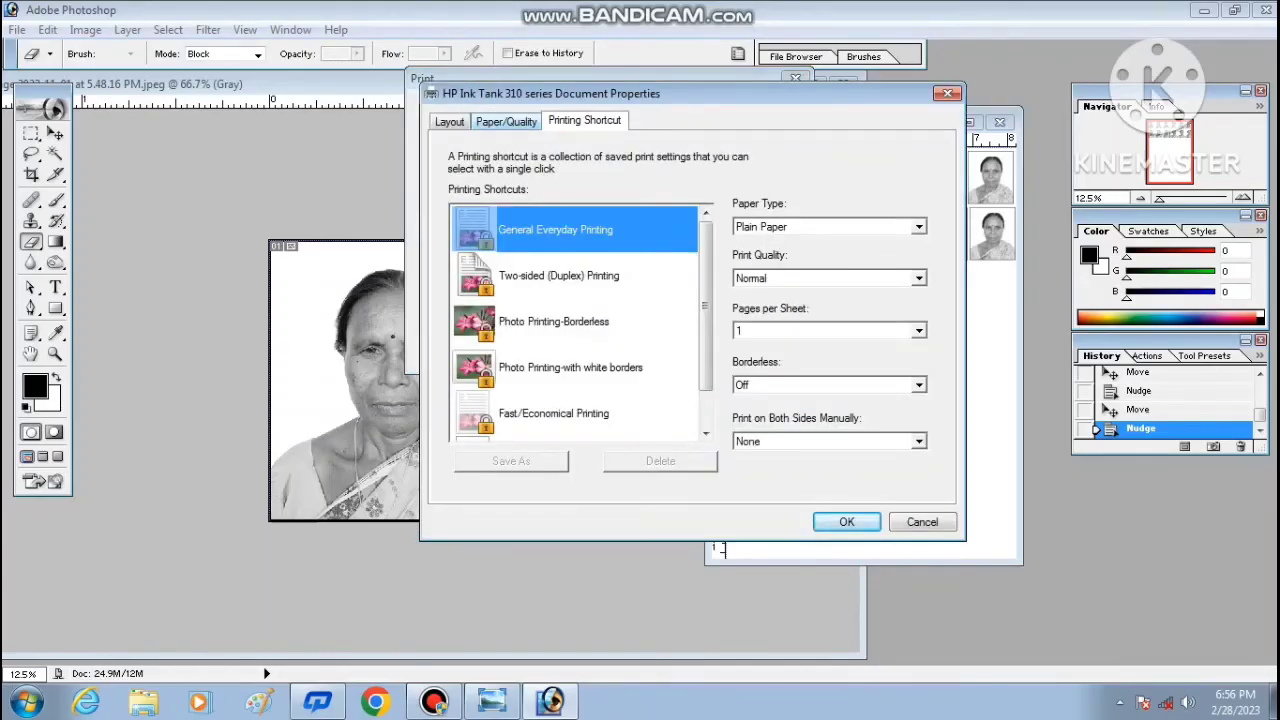
Under Paper/Quality, set media to Other Glossy Inkjet Papers and quality to Best
{"action": "key", "text": "ctrl+shift+Tab"}
{"action": "key", "text": "Tab"}
{"action": "key", "text": "alt+Down"}
{"action": "key", "text": "Down"}
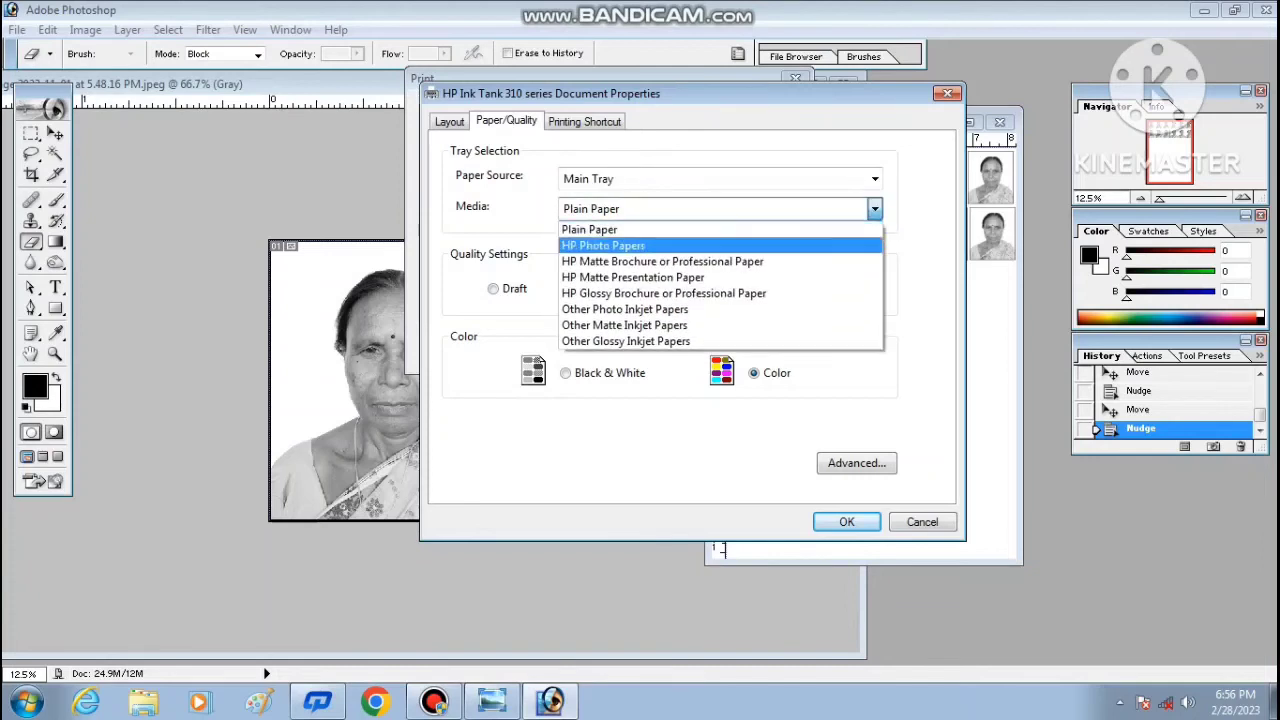
{"action": "key", "text": "Down"}
{"action": "key", "text": "Down"}
{"action": "key", "text": "Down"}
{"action": "key", "text": "Return"}
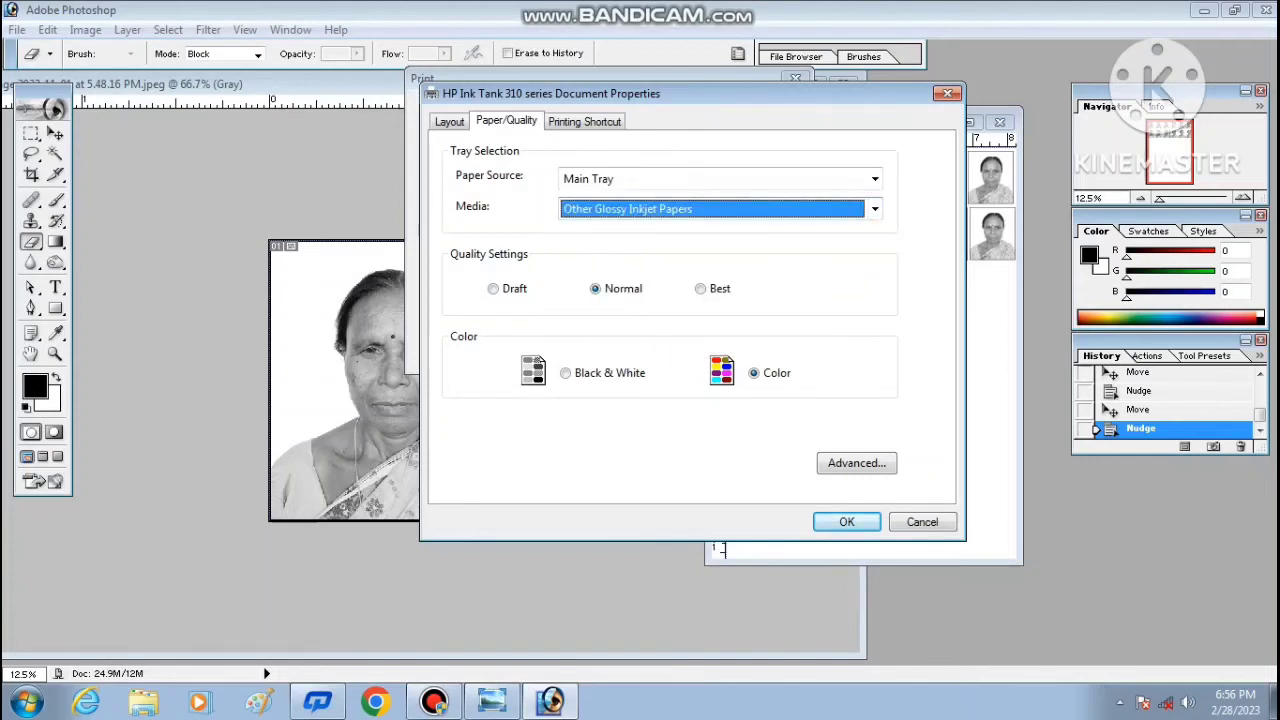
{"action": "key", "text": "Tab"}
{"action": "key", "text": "Right"}
Confirm the printer settings and send the twelve-photo A4 sheet to print
{"action": "left_click_drag", "start_coordinate": [700, 93], "coordinate": [980, 220]}
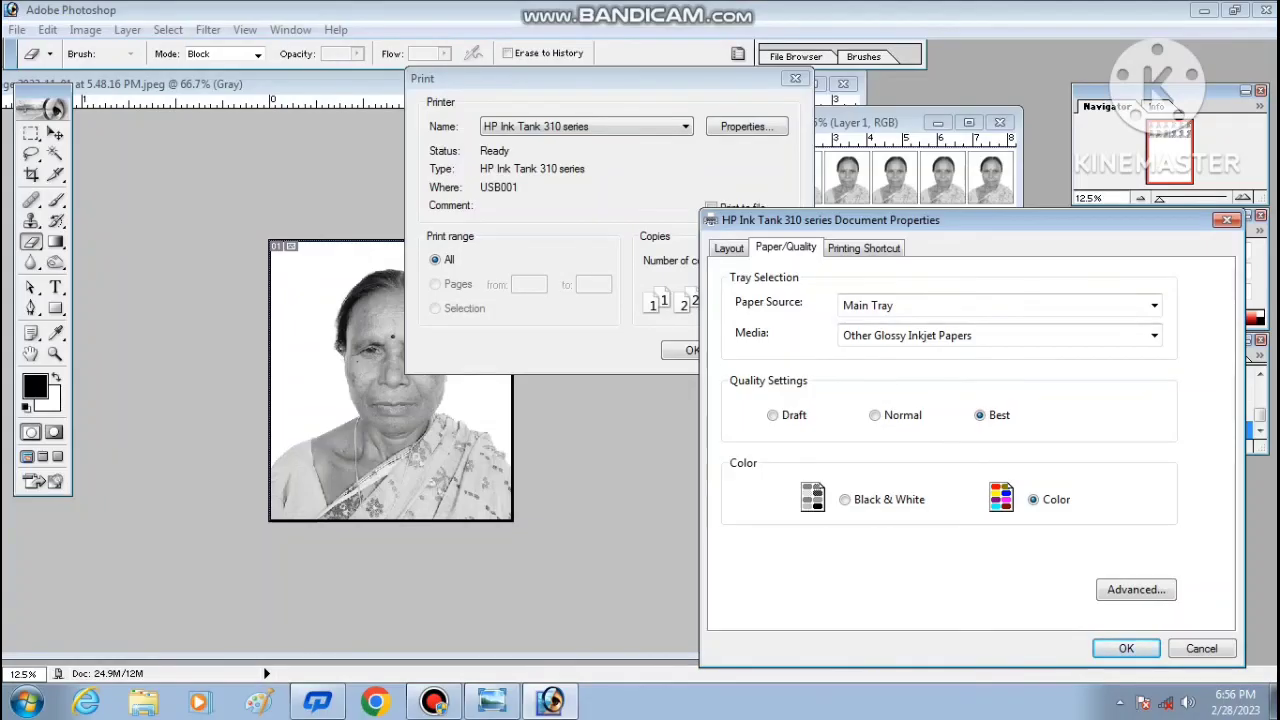
{"action": "left_click", "coordinate": [1226, 219]}
{"action": "left_click", "coordinate": [795, 78]}
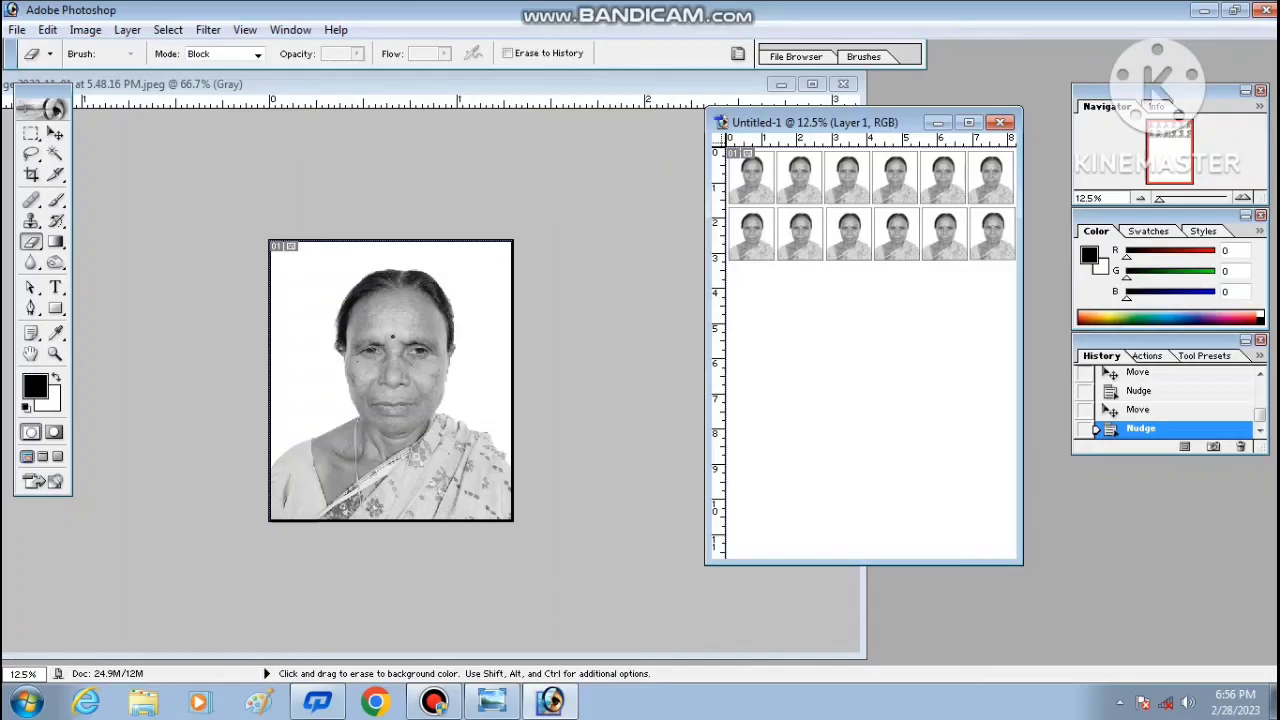
{"action": "left_click", "coordinate": [434, 701]}
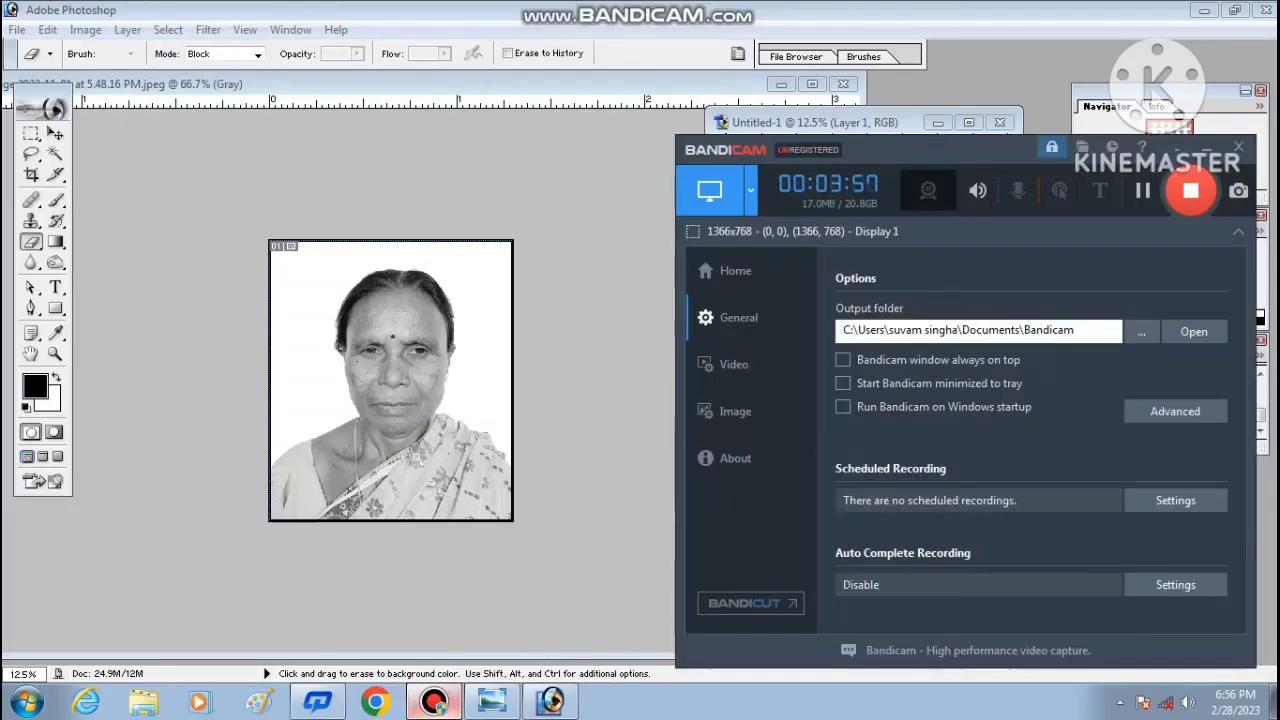